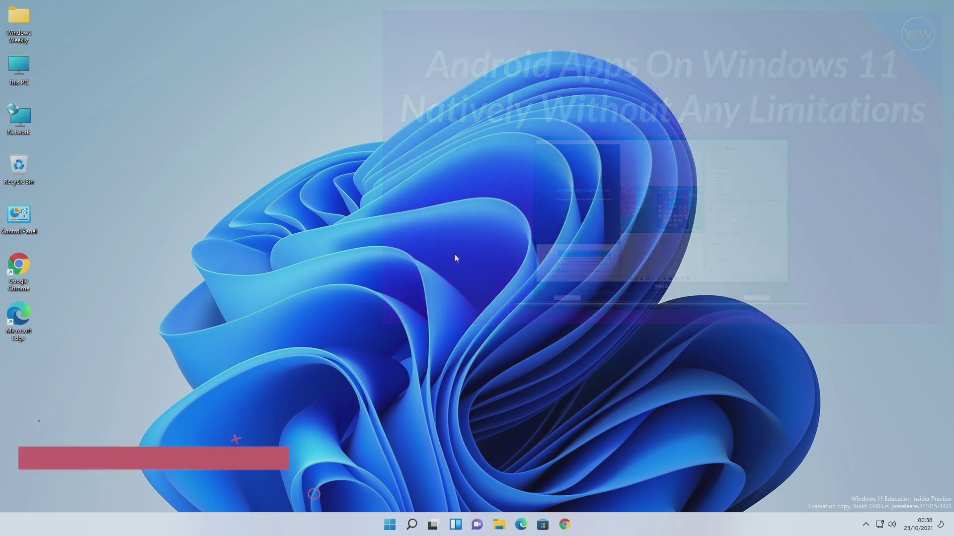
- Check the installed Windows edition and build with winver
{"action": "key", "text": "super"}
{"action": "type", "text": "winver"}
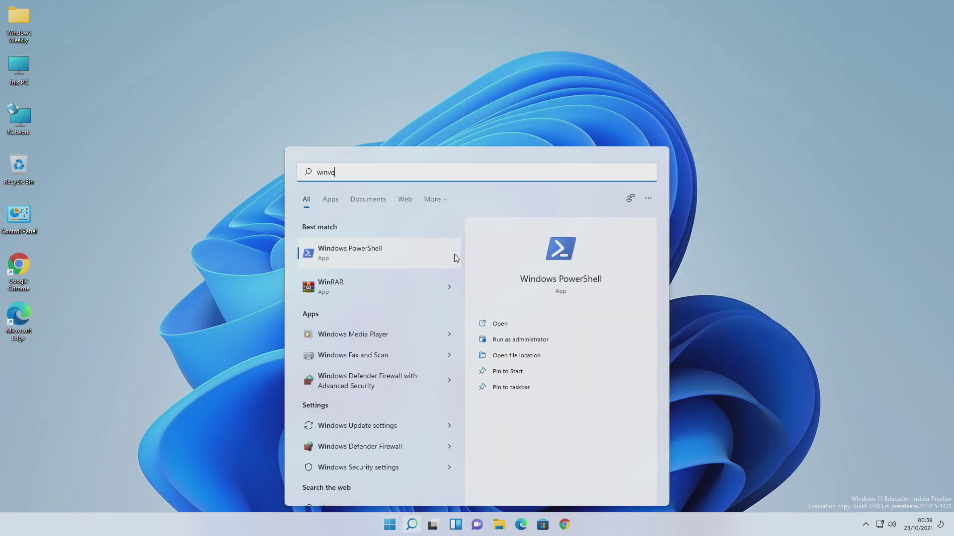
{"action": "key", "text": "Return"}
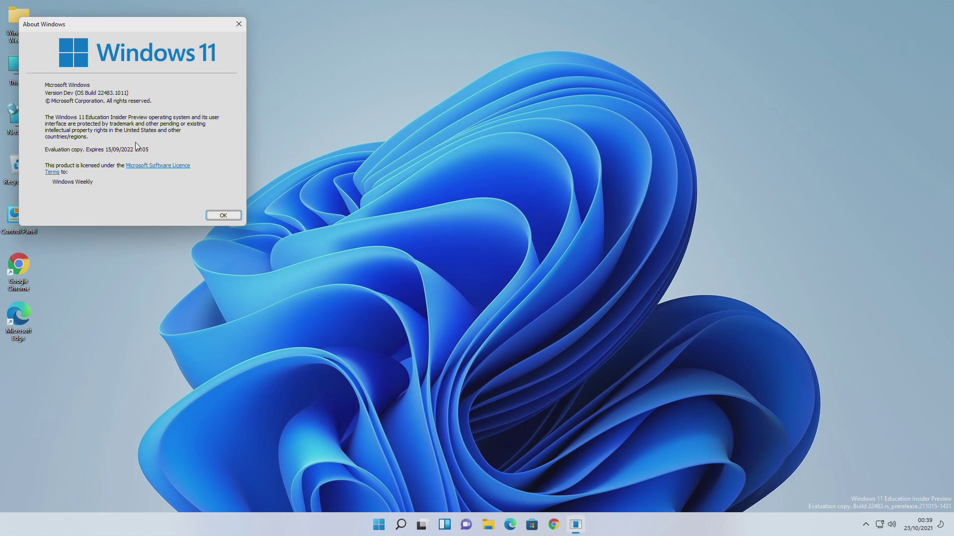
{"action": "left_click", "coordinate": [231, 216]}
- Run the Windows 11 system requirements check in PC Health Check
{"action": "left_click", "coordinate": [390, 525]}
{"action": "left_click", "coordinate": [409, 391]}
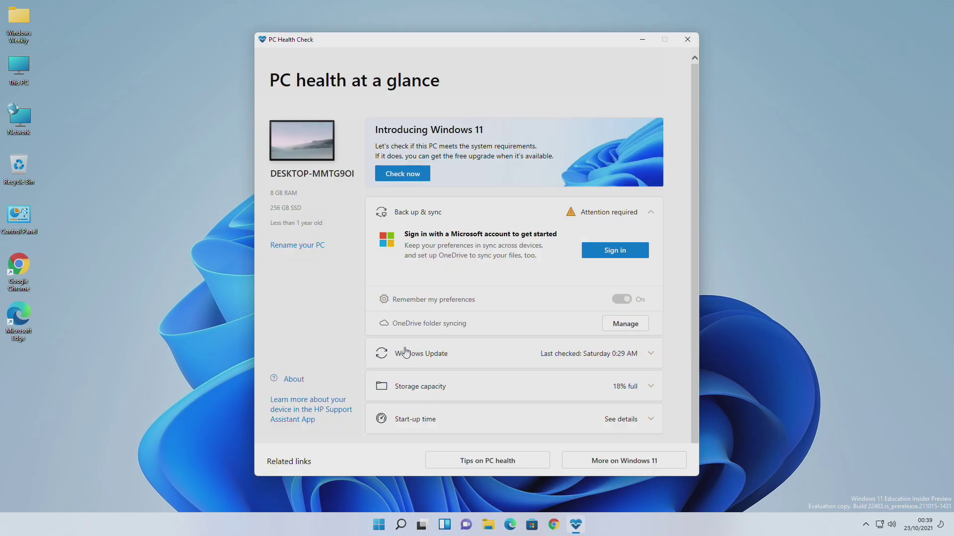
{"action": "left_click", "coordinate": [399, 174]}
{"action": "left_click", "coordinate": [419, 333]}
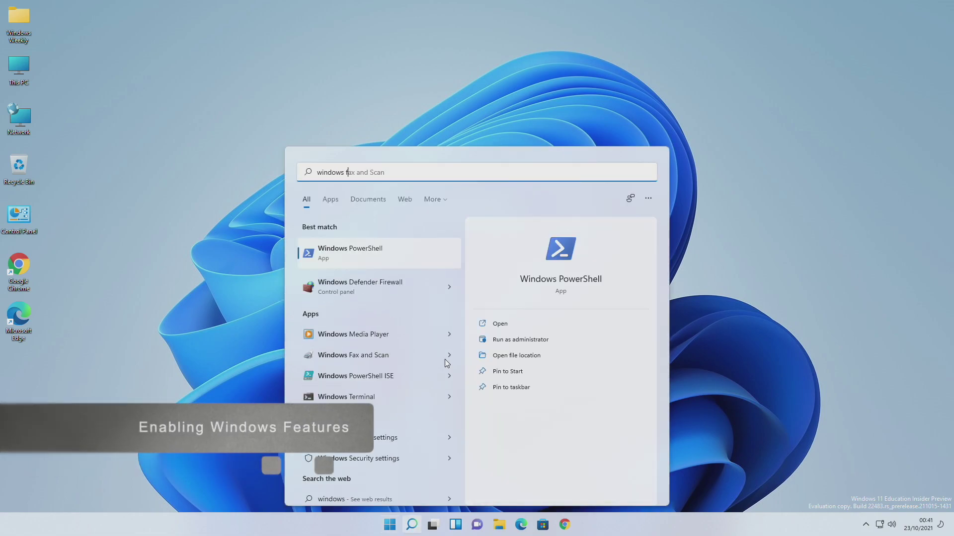
- Enable the Virtual Machine Platform and Windows Hypervisor Platform features in Windows Features, then restart the computer
{"action": "type", "text": "eat"}
{"action": "key", "text": "Return"}
{"action": "scroll", "coordinate": [437, 297], "scroll_direction": "down", "scroll_amount": 5}
{"action": "left_click", "coordinate": [393, 287]}
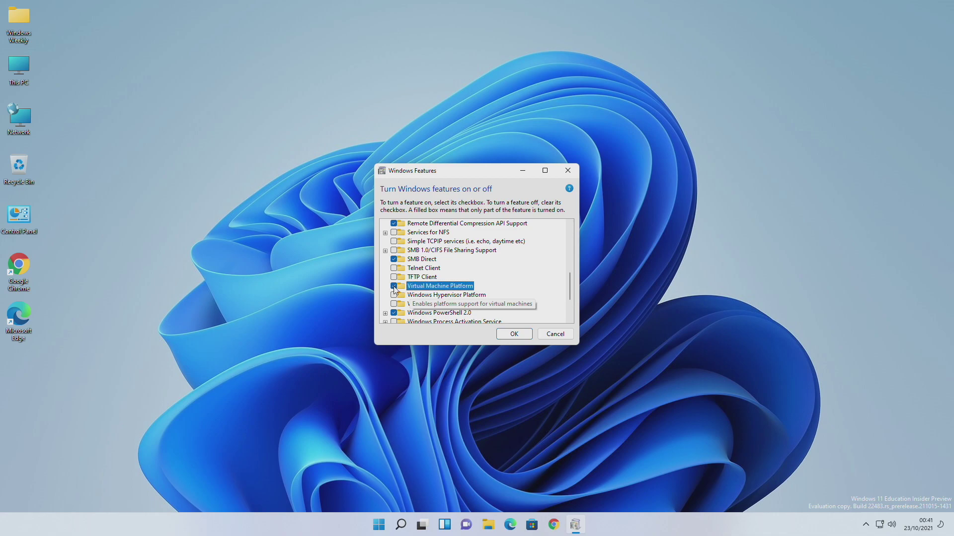
{"action": "left_click", "coordinate": [393, 295]}
{"action": "left_click", "coordinate": [514, 333]}
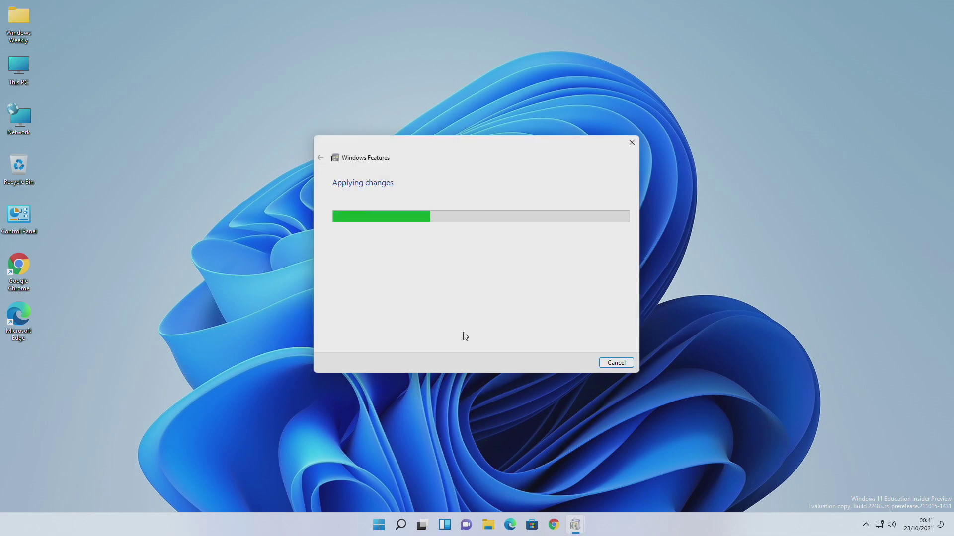
{"action": "left_click", "coordinate": [547, 364]}
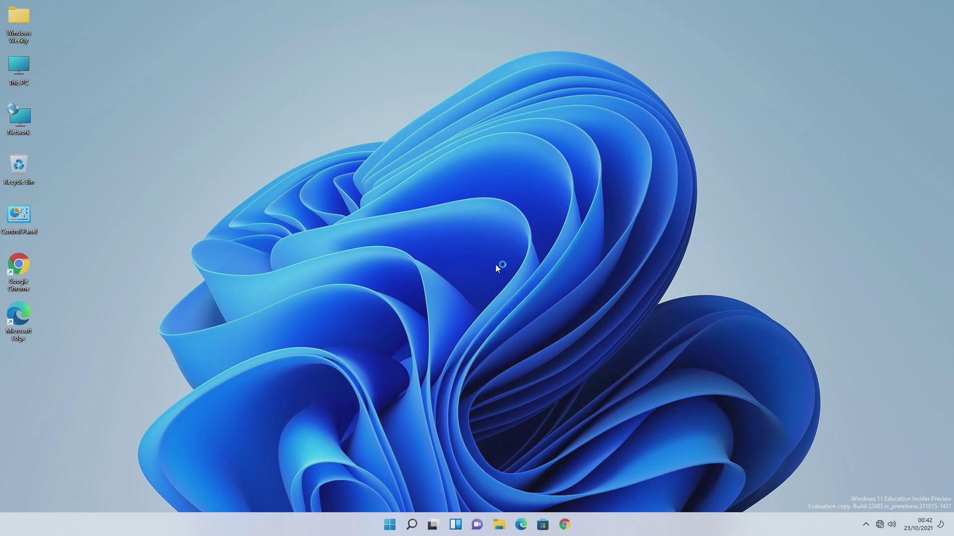
{"action": "right_click", "coordinate": [517, 310]}
{"action": "left_click", "coordinate": [520, 307]}
- Switch to Chrome, open the bookmarked Microsoft Store page for Windows Subsystem for Android and copy its web address
{"action": "left_click", "coordinate": [565, 524]}
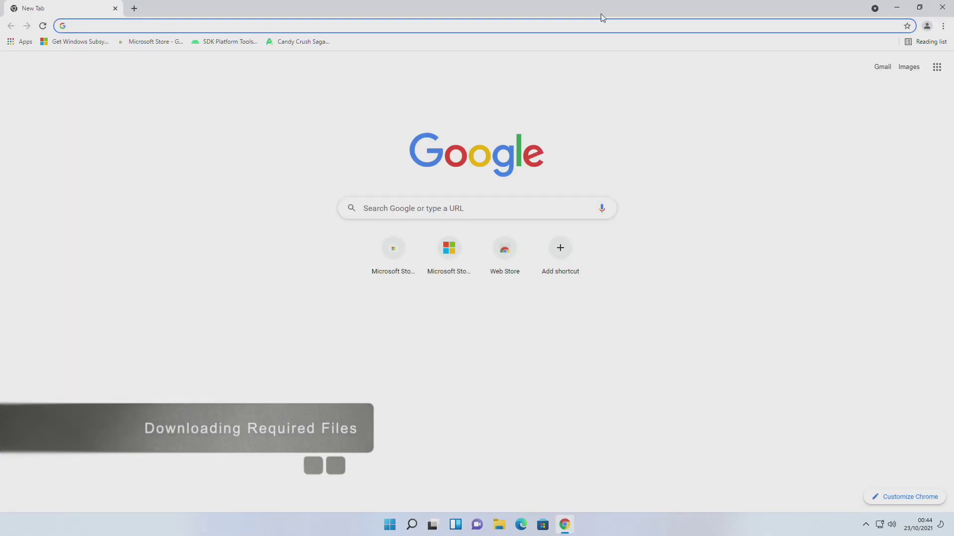
{"action": "left_click", "coordinate": [65, 41]}
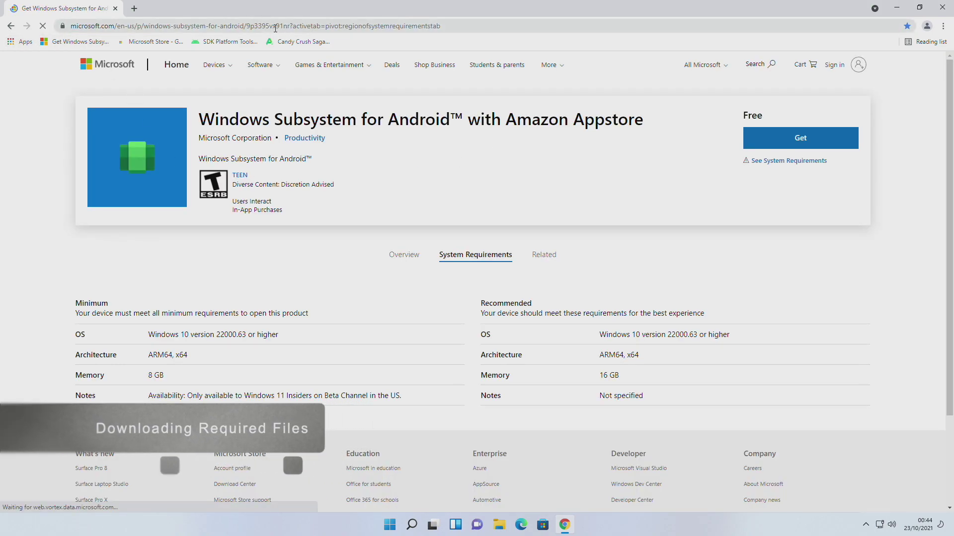
{"action": "left_click_drag", "start_coordinate": [71, 26], "coordinate": [328, 26]}
{"action": "key", "text": "ctrl+c"}
- On store.rg-adguard.net, generate links for the copied store address with the Slow ring and download the WindowsSubsystemForAndroid 1.7.32815.0 msixbundle
{"action": "left_click", "coordinate": [156, 42]}
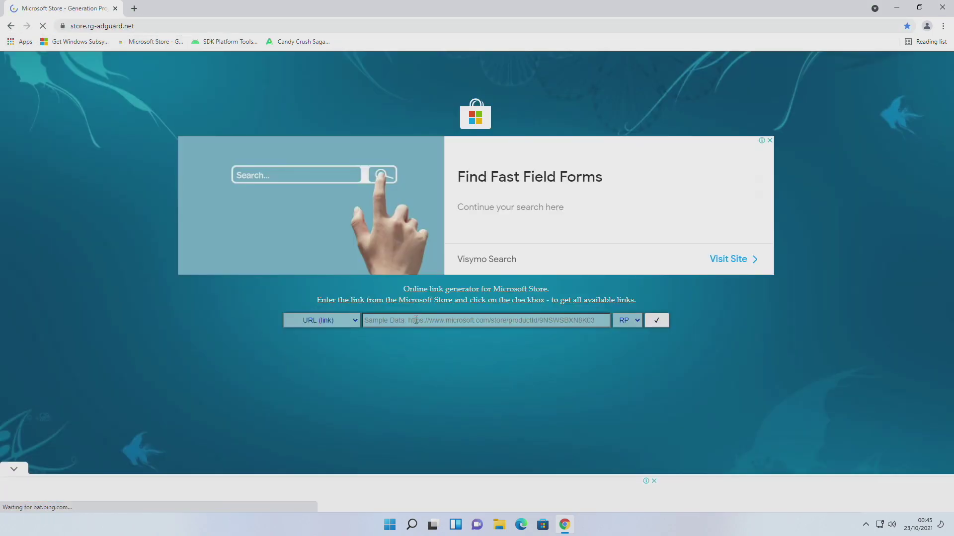
{"action": "left_click", "coordinate": [584, 320]}
{"action": "key", "text": "ctrl+v"}
{"action": "left_click", "coordinate": [627, 320]}
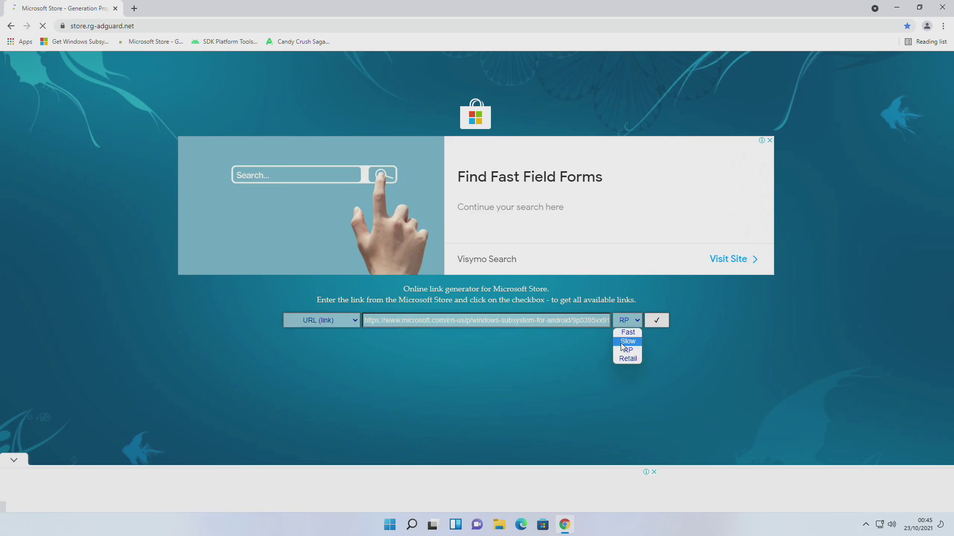
{"action": "left_click", "coordinate": [620, 343]}
{"action": "left_click", "coordinate": [654, 321]}
{"action": "left_click", "coordinate": [650, 324]}
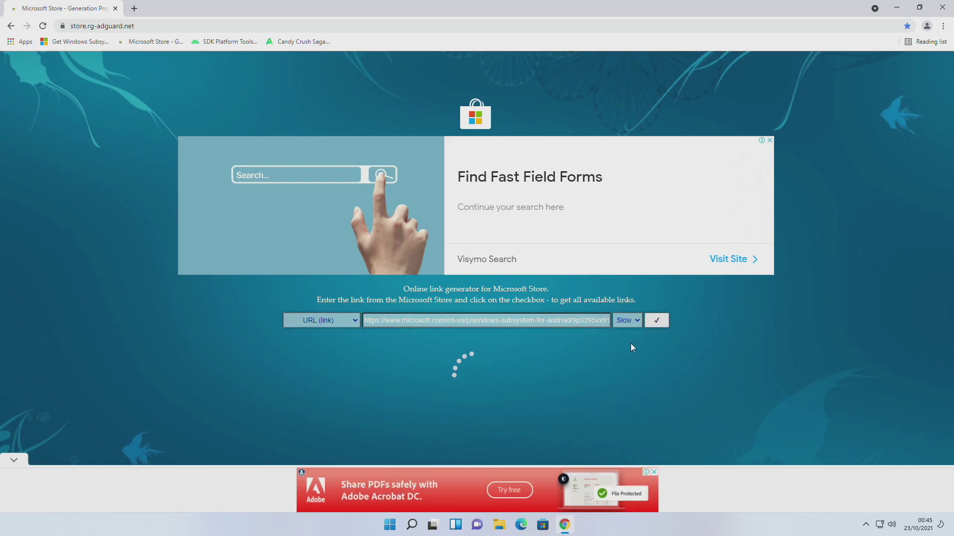
{"action": "scroll", "coordinate": [268, 356], "scroll_direction": "down", "scroll_amount": 15}
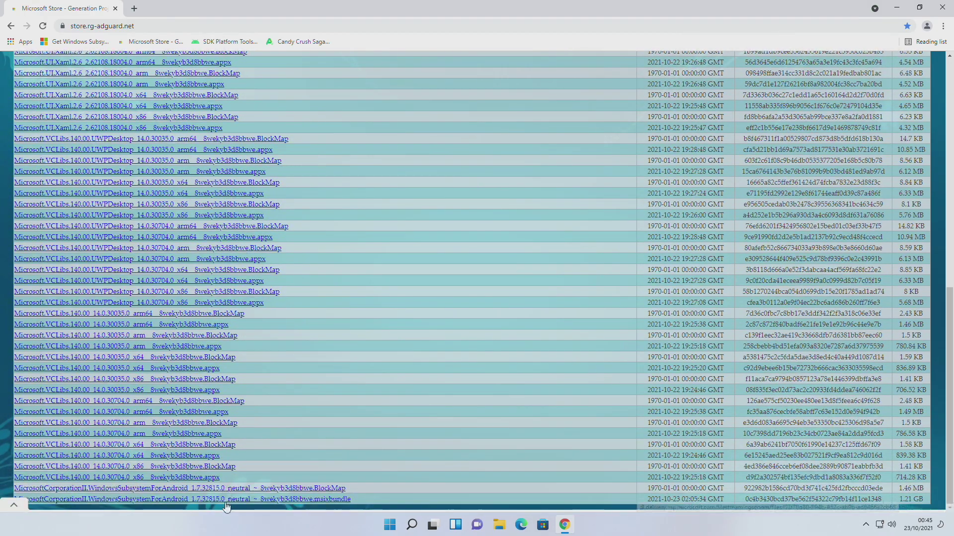
{"action": "left_click_drag", "start_coordinate": [164, 499], "coordinate": [444, 5]}
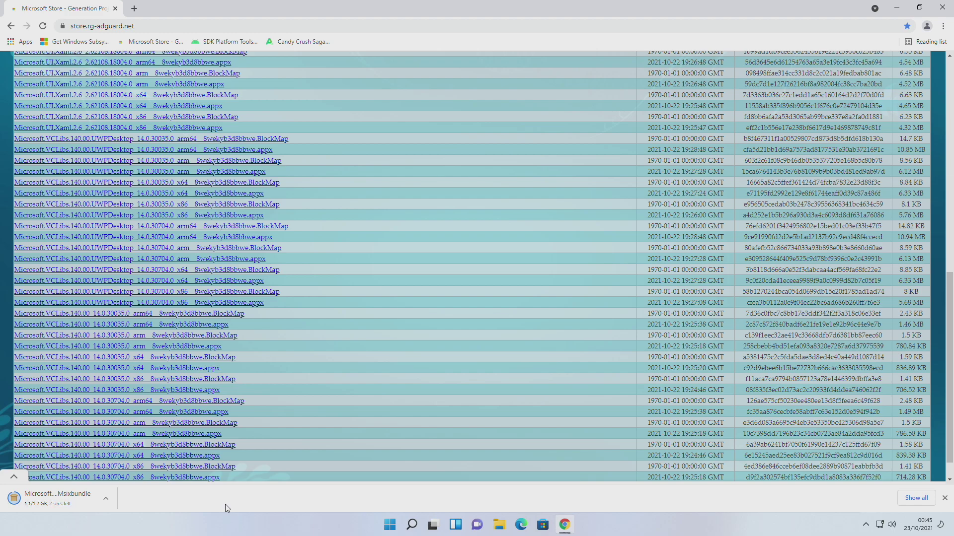
- Download the Android SDK Platform-Tools for Windows from the bookmarked release notes page, accepting the license terms
{"action": "left_click", "coordinate": [216, 42]}
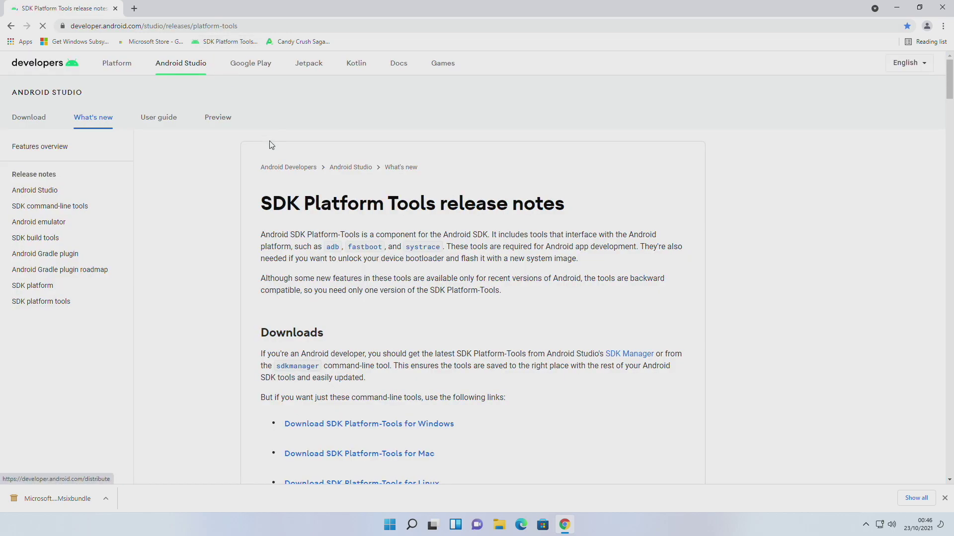
{"action": "left_click", "coordinate": [410, 422]}
{"action": "scroll", "coordinate": [409, 415], "scroll_direction": "down", "scroll_amount": 20}
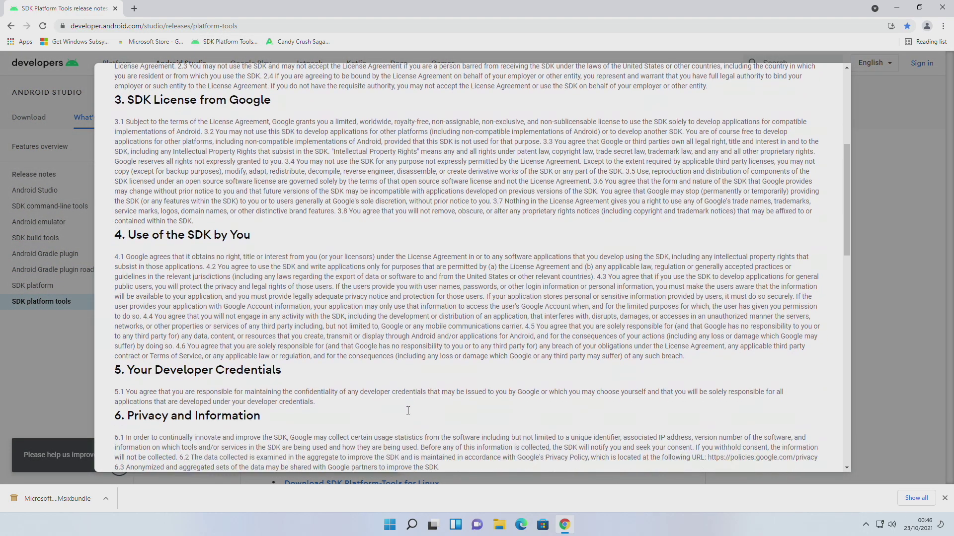
{"action": "left_click", "coordinate": [299, 389]}
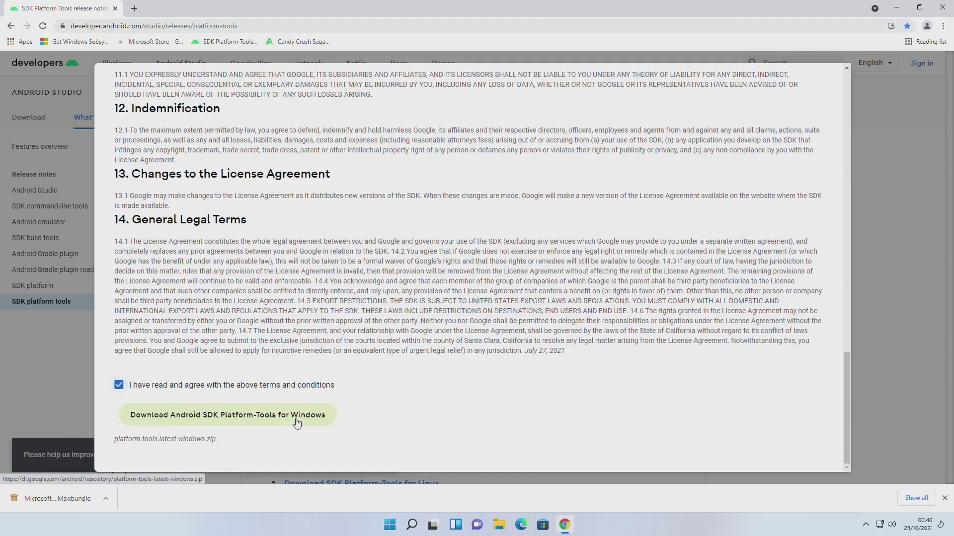
{"action": "left_click", "coordinate": [298, 416]}
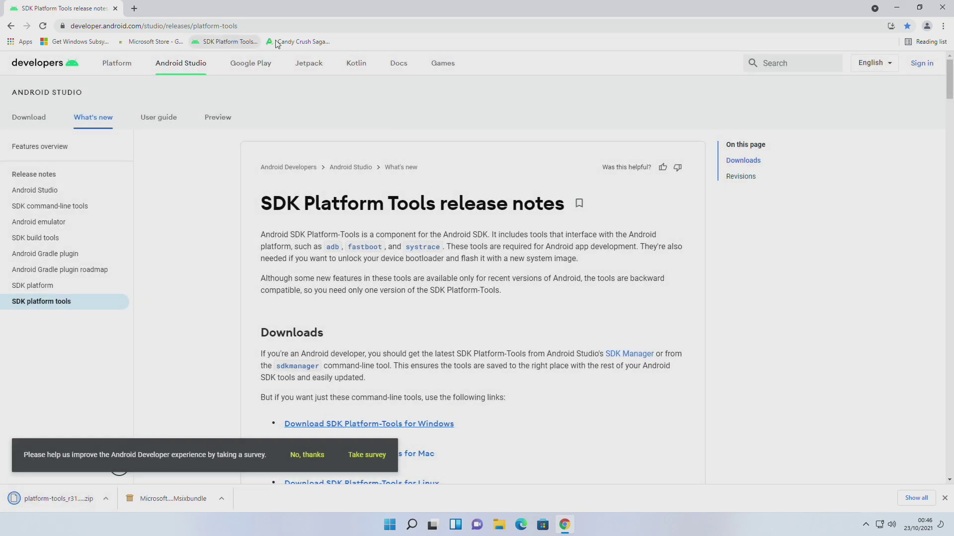
- Download the Candy Crush Saga APK from its bookmarked APKPure page
{"action": "left_click", "coordinate": [315, 41]}
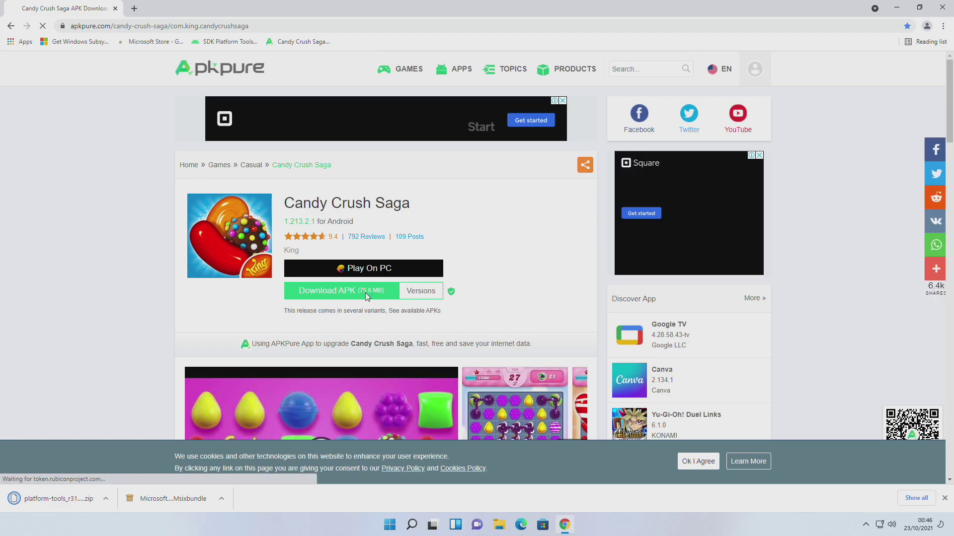
{"action": "left_click", "coordinate": [365, 292]}
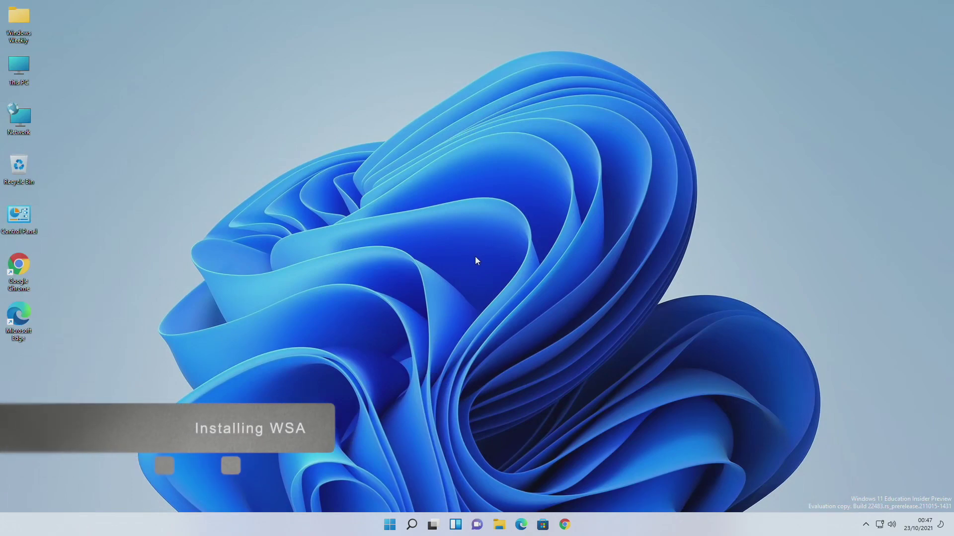
- Open Windows Terminal as administrator and approve the elevation
{"action": "key", "text": "super+x"}
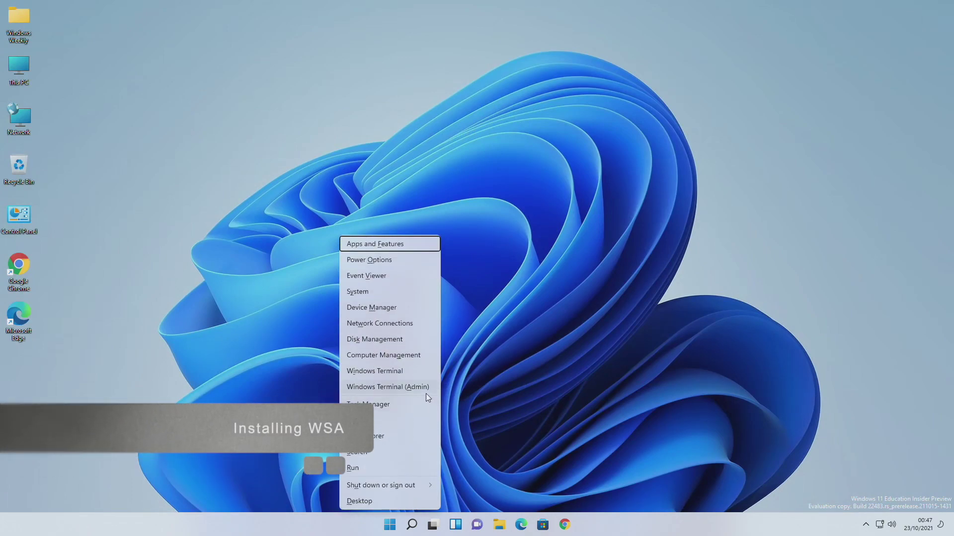
{"action": "left_click", "coordinate": [425, 393]}
{"action": "left_click", "coordinate": [438, 344]}
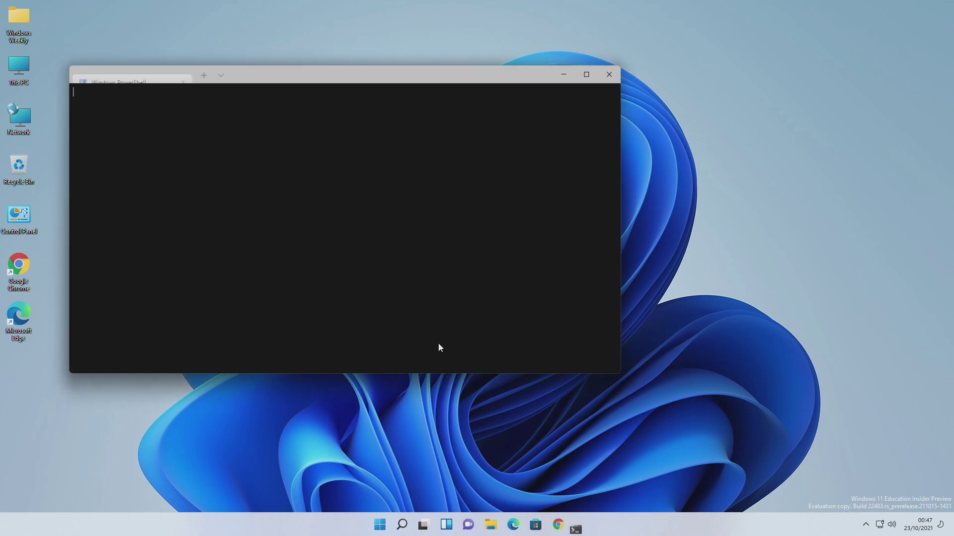
- Open the Downloads folder in File Explorer and tile it side by side with the terminal
{"action": "left_click", "coordinate": [488, 524]}
{"action": "left_click", "coordinate": [247, 215]}
{"action": "mouse_move", "coordinate": [728, 114]}
{"action": "left_click", "coordinate": [693, 141]}
{"action": "left_click", "coordinate": [334, 229]}
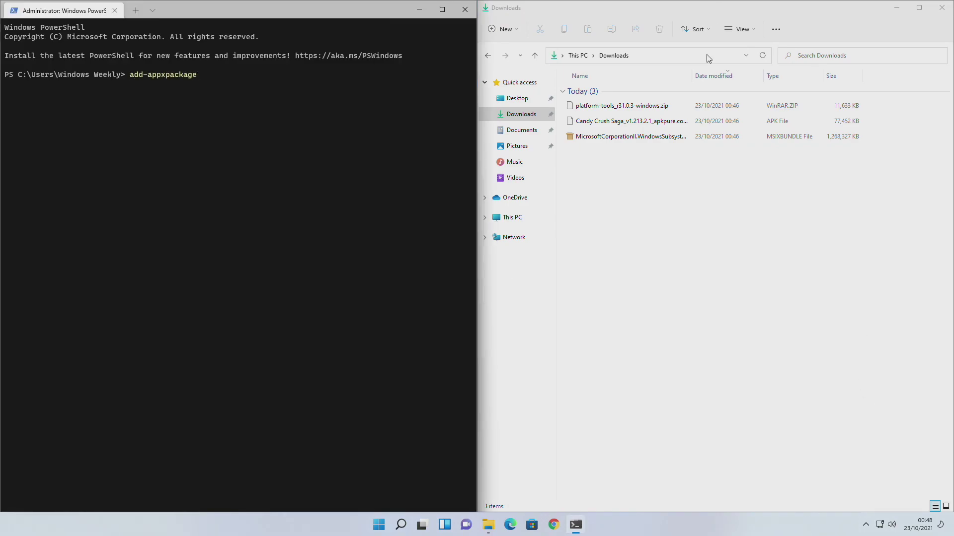
- Install the downloaded WindowsSubsystemForAndroid msixbundle by running add-appxpackage with its copied file path, and close the terminal
{"action": "right_click", "coordinate": [680, 136]}
{"action": "left_click", "coordinate": [715, 214]}
{"action": "right_click", "coordinate": [170, 180]}
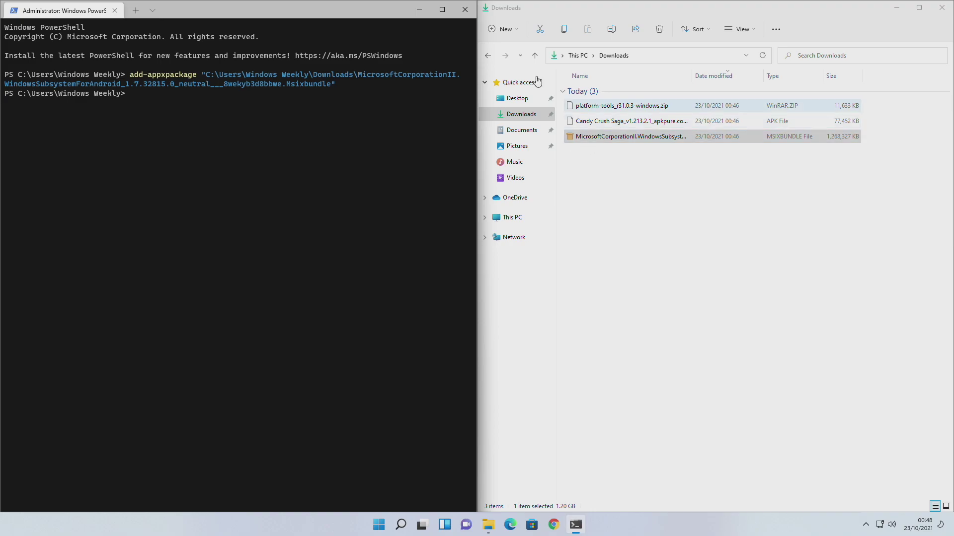
{"action": "left_click", "coordinate": [465, 9]}
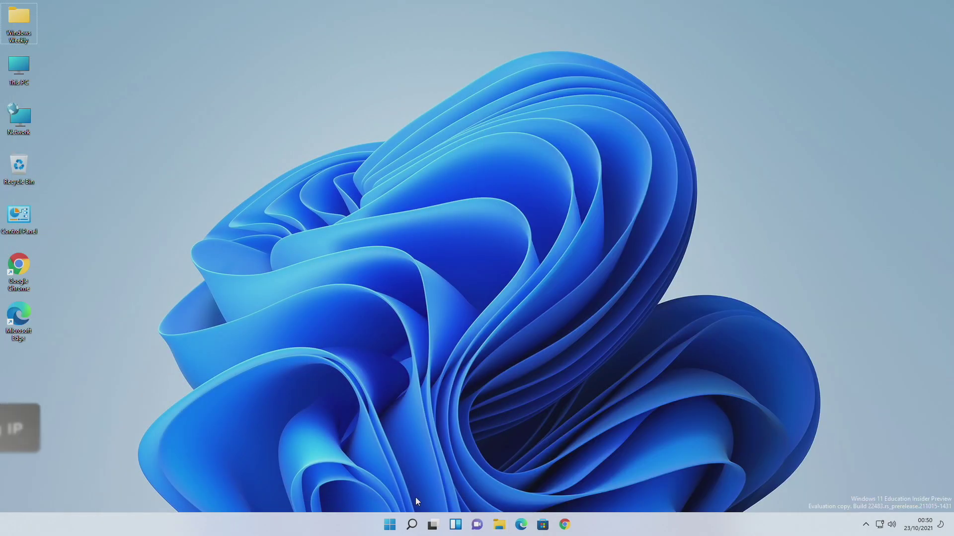
- Launch Windows Subsystem for Android from the list of all installed apps
{"action": "left_click", "coordinate": [389, 525]}
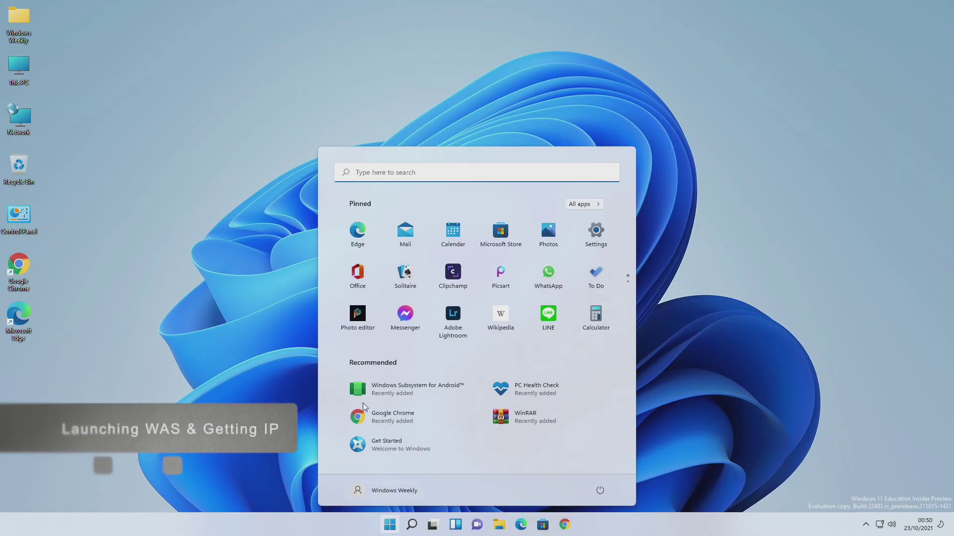
{"action": "left_click", "coordinate": [580, 205]}
{"action": "scroll", "coordinate": [445, 383], "scroll_direction": "down", "scroll_amount": 15}
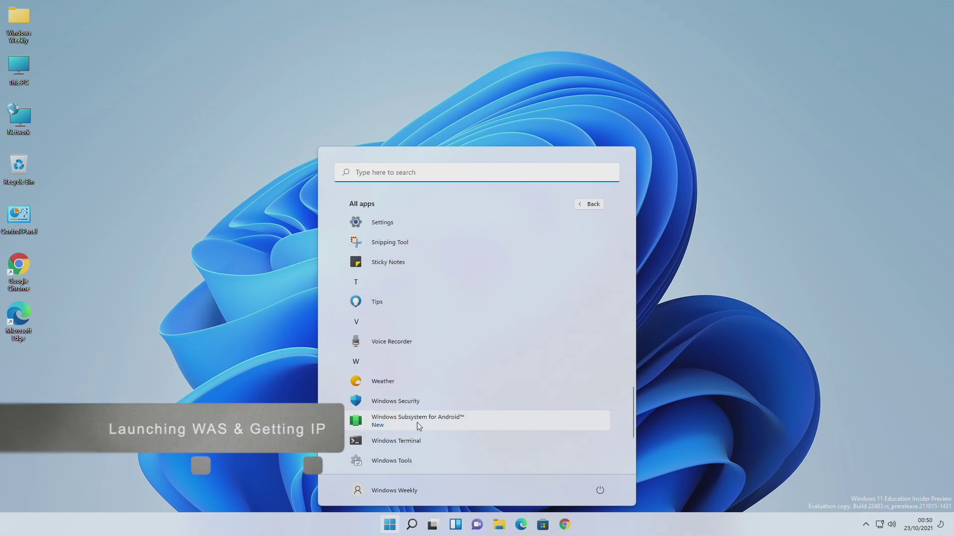
{"action": "left_click", "coordinate": [417, 423]}
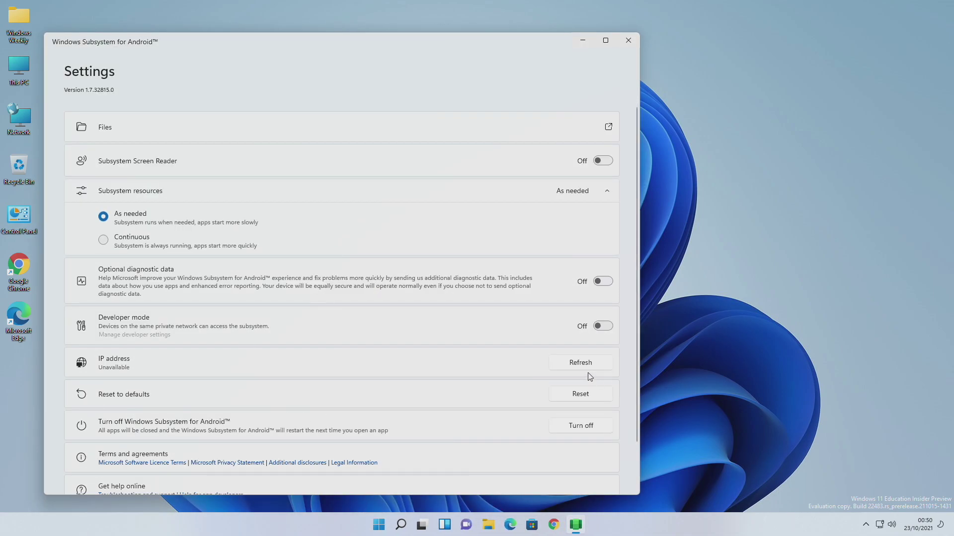
- Open Files from the Windows Subsystem for Android settings to start the subsystem
{"action": "left_click", "coordinate": [608, 128]}
{"action": "left_click", "coordinate": [449, 316]}
{"action": "left_click", "coordinate": [416, 46]}
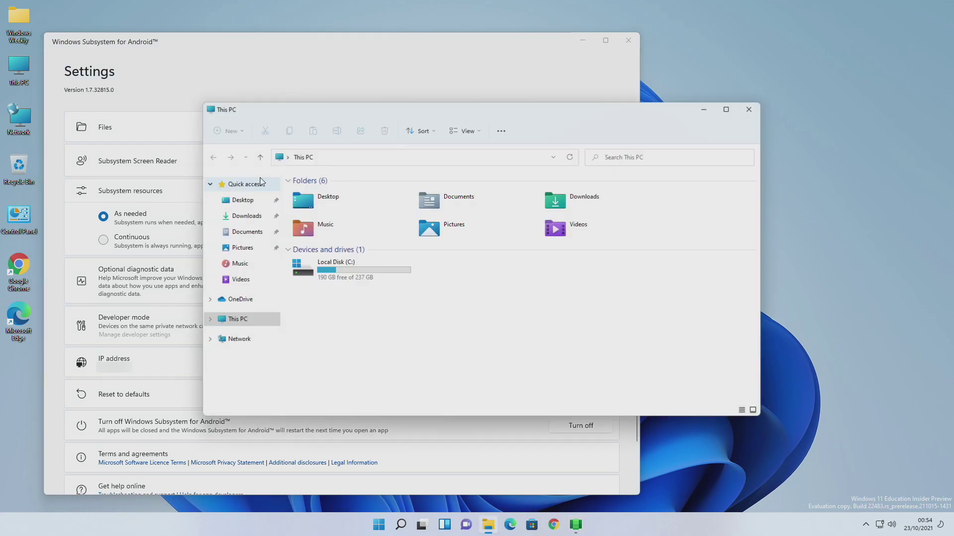
- Extract the platform-tools folder from platform-tools_r31.0.3-windows.zip in Downloads to the desktop
{"action": "left_click", "coordinate": [245, 216]}
{"action": "double_click", "coordinate": [328, 206]}
{"action": "left_click", "coordinate": [333, 199]}
{"action": "left_click_drag", "start_coordinate": [333, 201], "coordinate": [882, 284]}
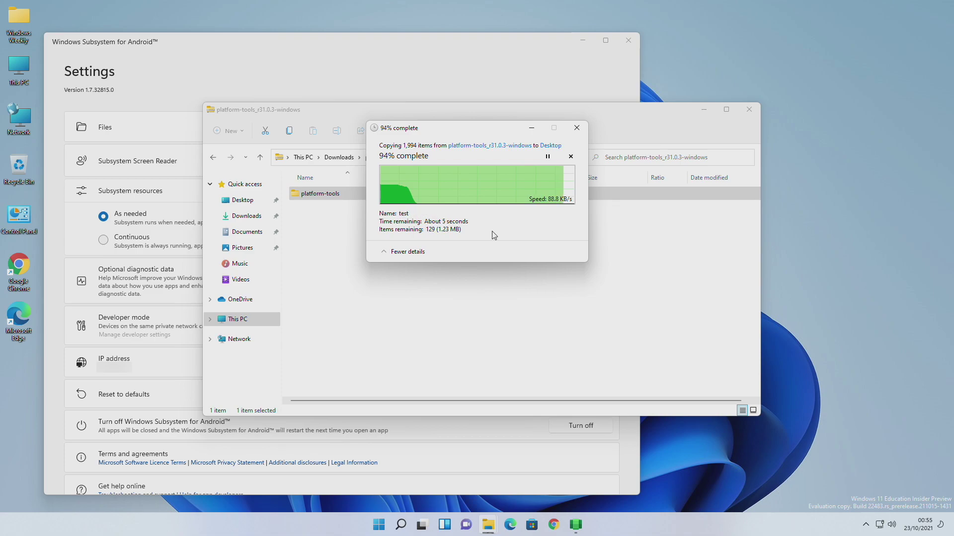
- Open the desktop's platform-tools folder in Windows Terminal and move the window clear of the subsystem's IP address
{"action": "right_click", "coordinate": [882, 273]}
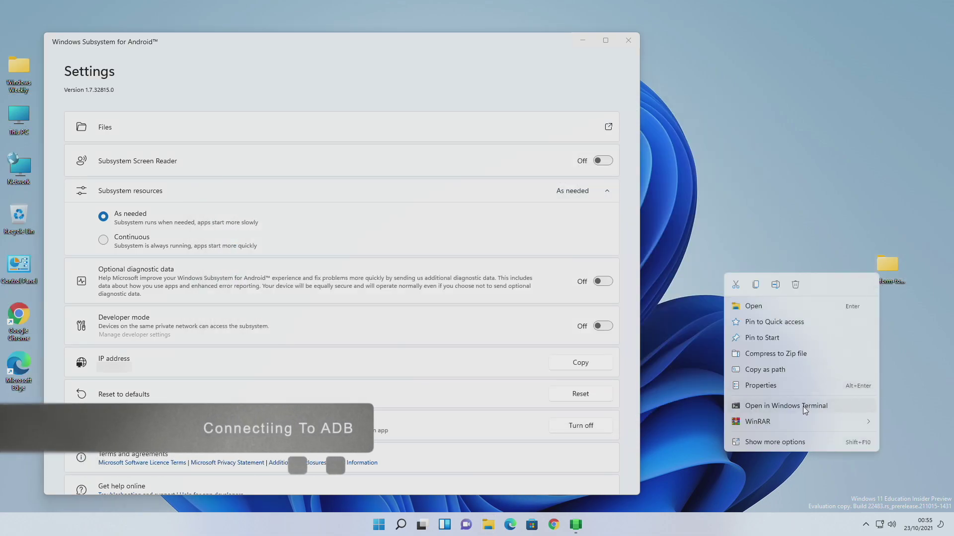
{"action": "left_click", "coordinate": [802, 406]}
{"action": "left_click_drag", "start_coordinate": [393, 101], "coordinate": [431, 36]}
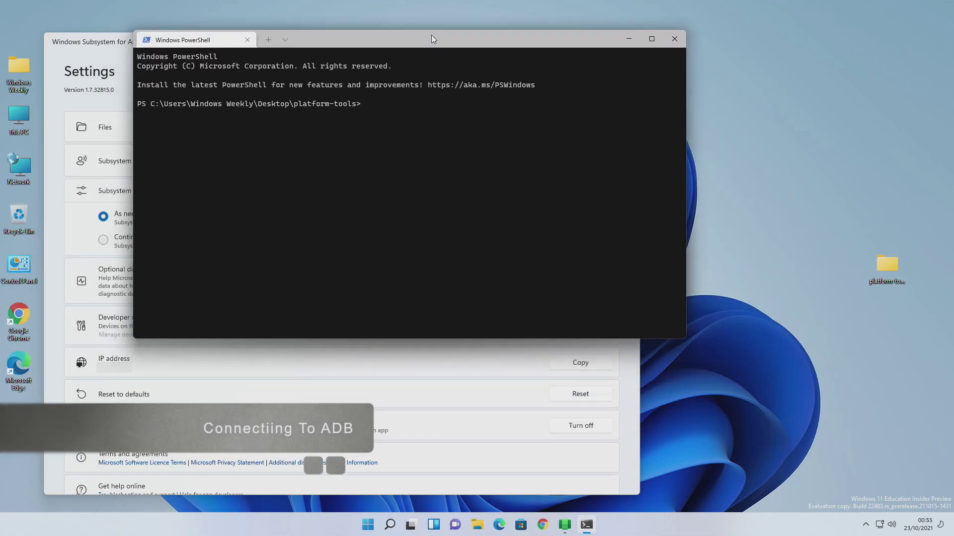
- Run .\adb connect with the subsystem's copied IP address
{"action": "type", "text": ".\\adb conn"}
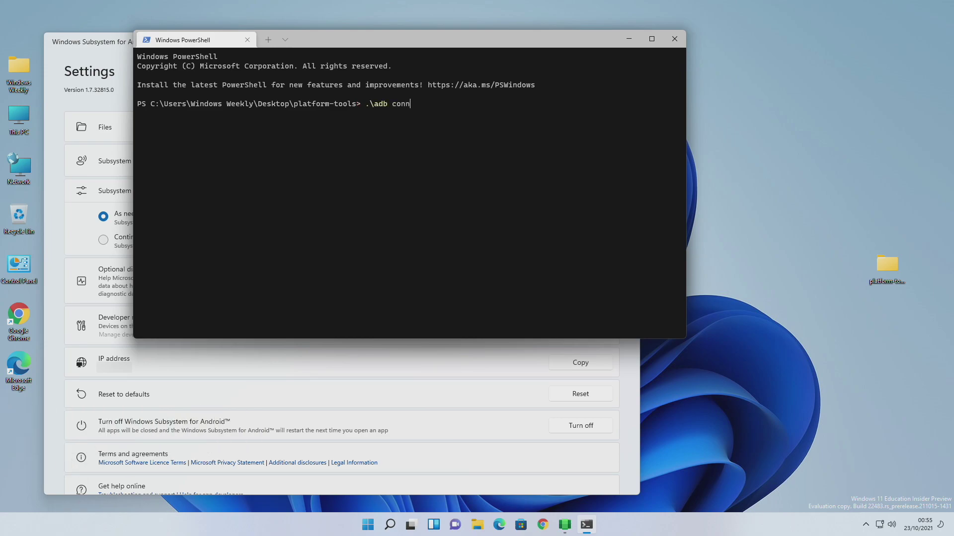
{"action": "type", "text": "ect"}
{"action": "key", "text": "ctrl+v"}
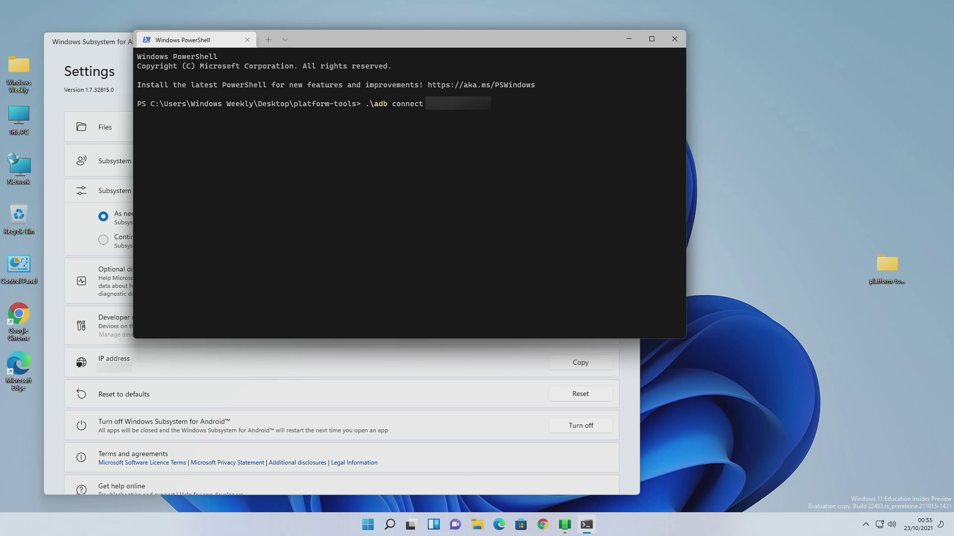
{"action": "key", "text": "Return"}
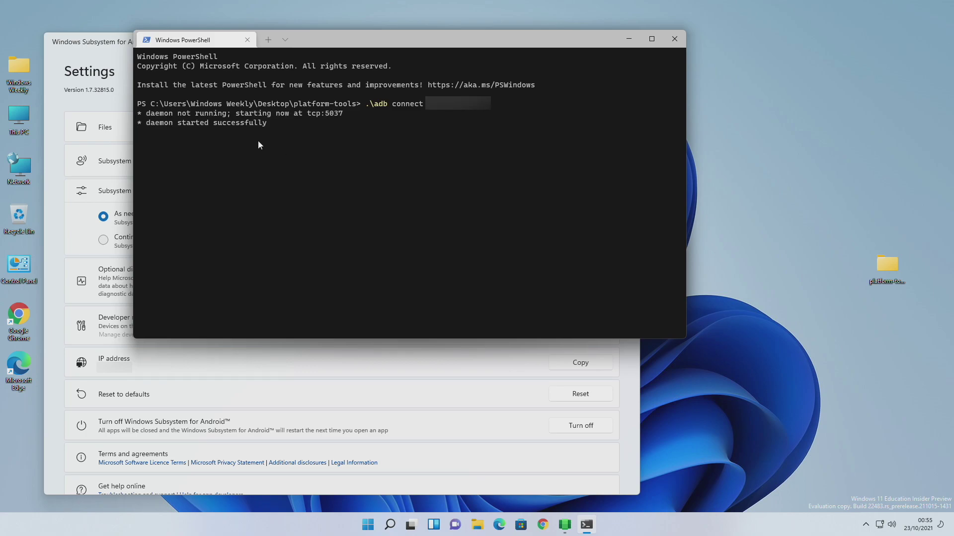
- Turn on Developer mode in the Windows Subsystem for Android settings and allow its public network access through Windows Defender Firewall
{"action": "left_click", "coordinate": [75, 249]}
{"action": "left_click", "coordinate": [605, 326]}
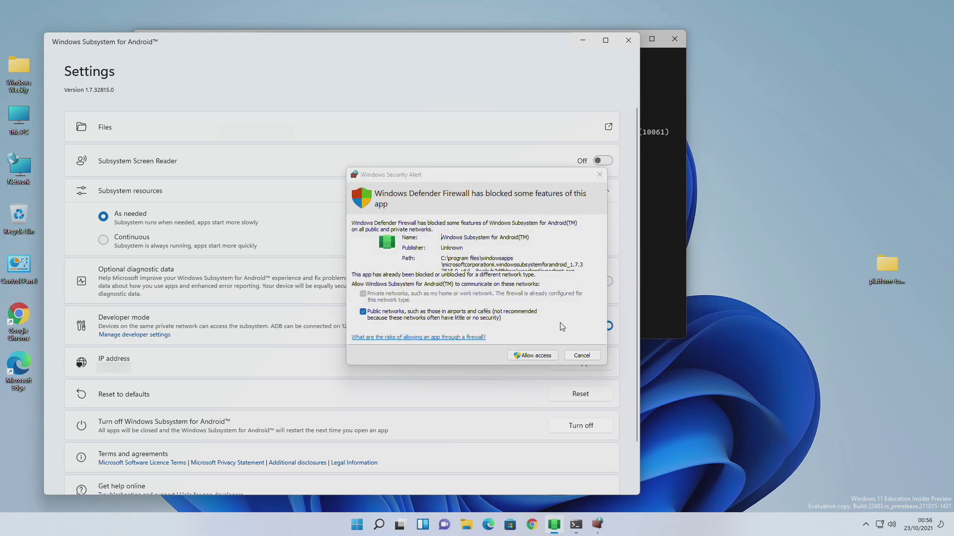
{"action": "left_click", "coordinate": [525, 357]}
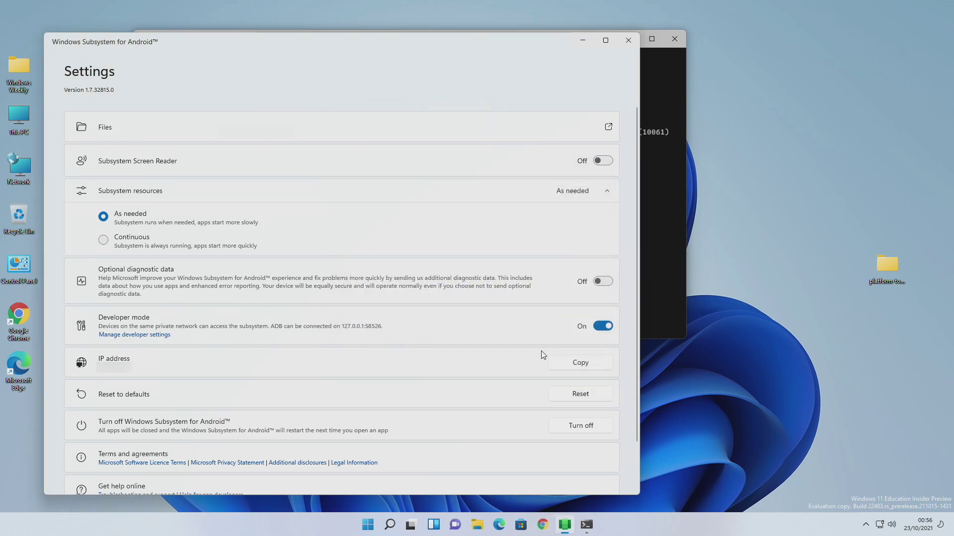
- Return to PowerShell and retry .\adb connect with the subsystem's IP address, repeating the command once more to check the connection
{"action": "left_click", "coordinate": [665, 263]}
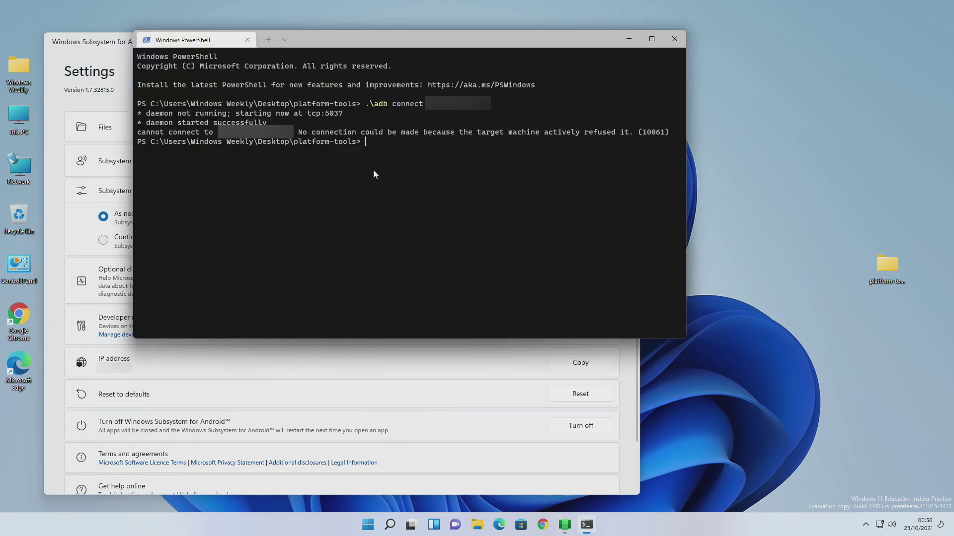
{"action": "type", "text": ".\\adb connect"}
{"action": "key", "text": "ctrl+v"}
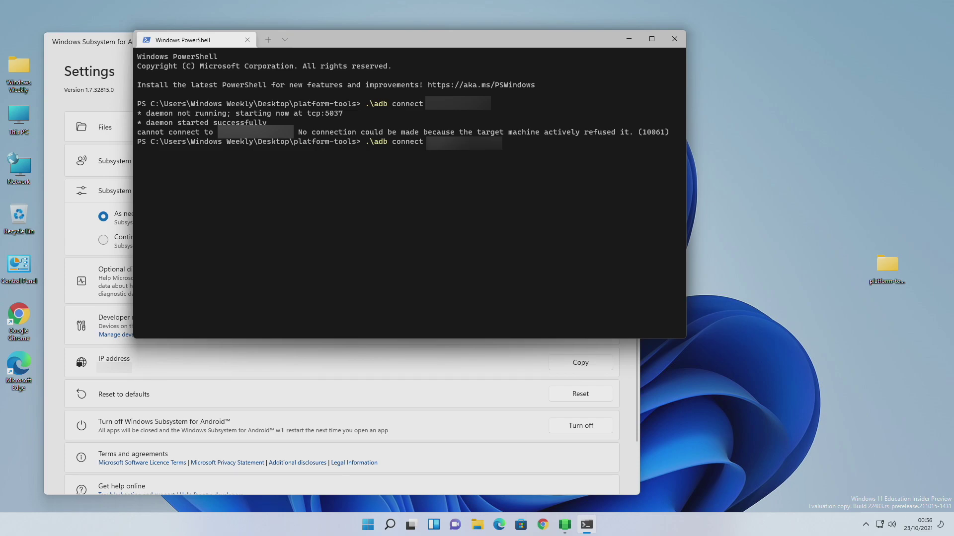
{"action": "key", "text": "Return"}
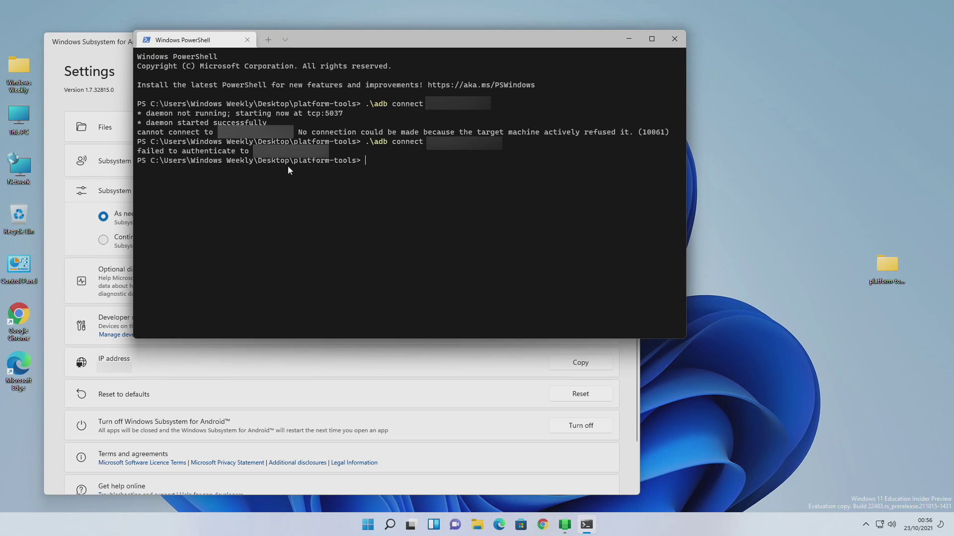
{"action": "type", "text": ".\\adb connect"}
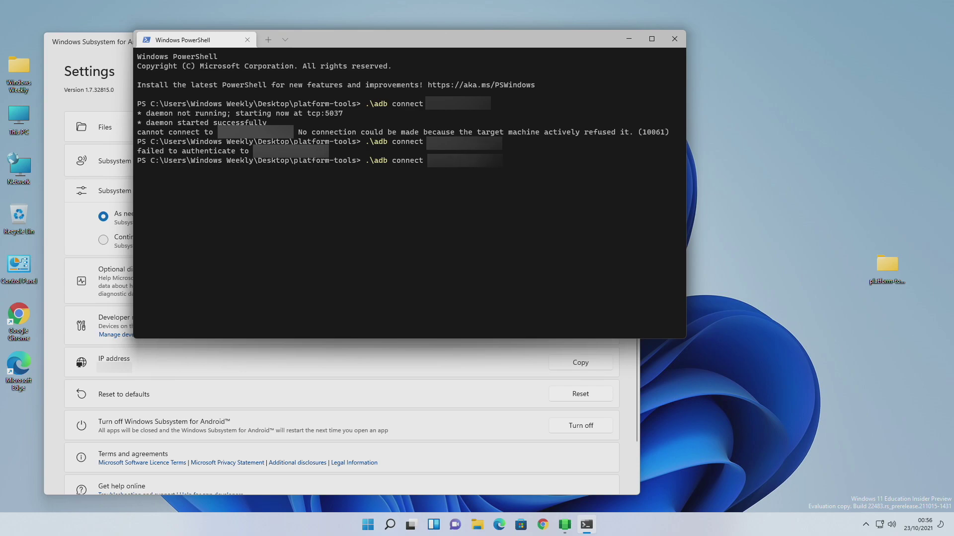
{"action": "key", "text": "Return"}
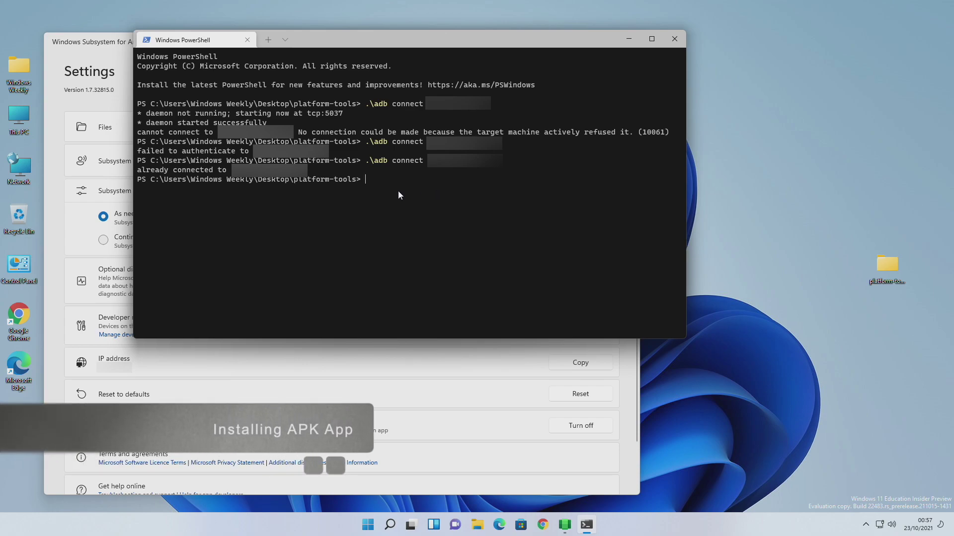
- Run .\adb install with the copied path of Candy Crush Saga_v1.213.2.1_apkpure.com.apk from Downloads
{"action": "type", "text": ".\\a"}
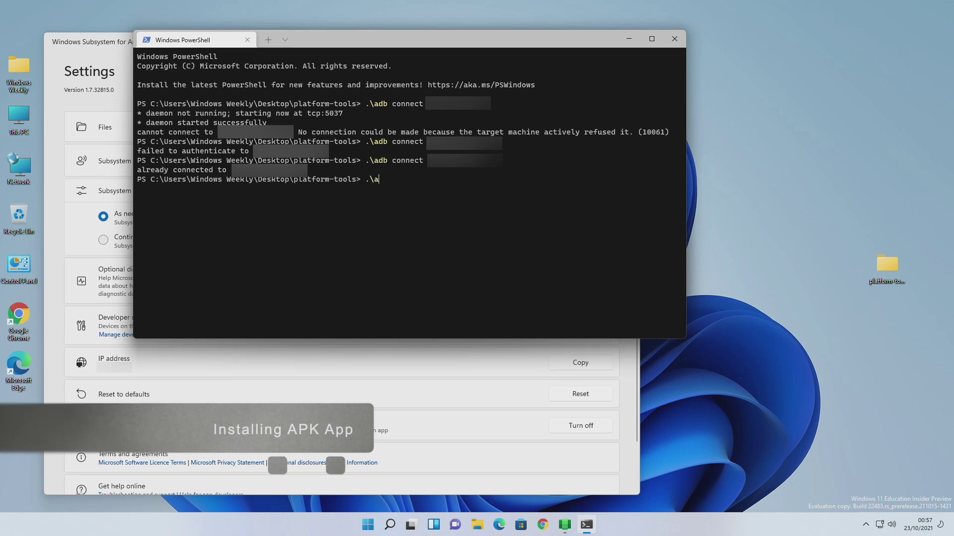
{"action": "type", "text": "db install"}
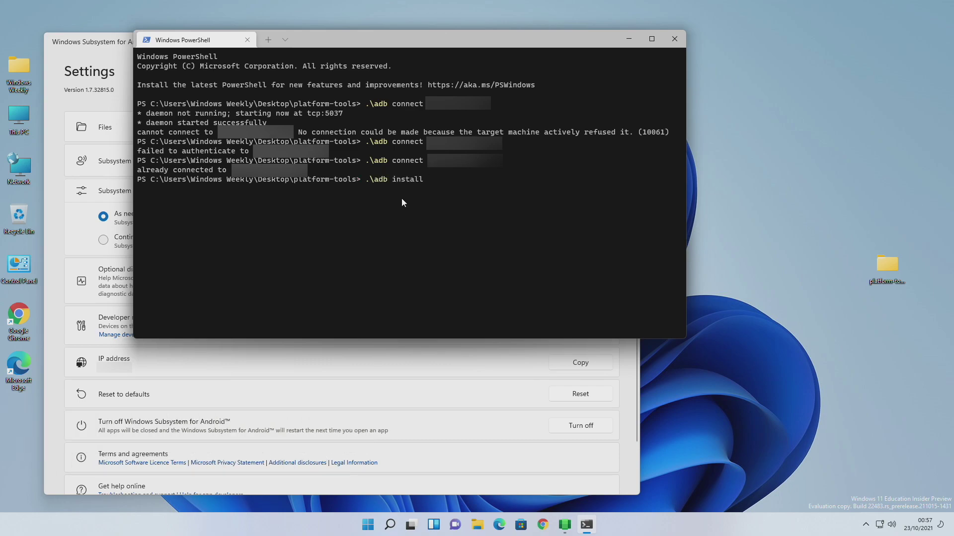
{"action": "left_click", "coordinate": [479, 529]}
{"action": "left_click", "coordinate": [244, 215]}
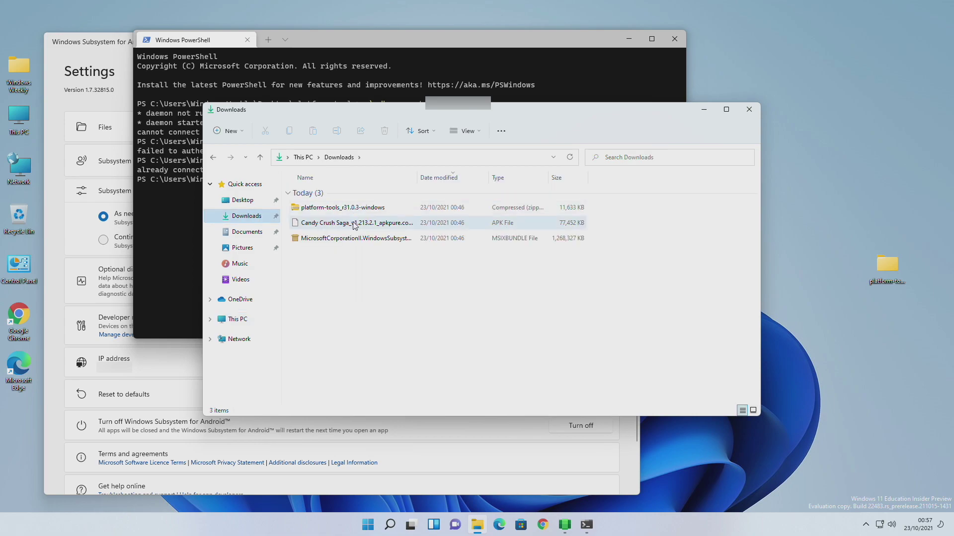
{"action": "right_click", "coordinate": [354, 225]}
{"action": "left_click", "coordinate": [391, 287]}
{"action": "left_click", "coordinate": [749, 109]}
{"action": "type", "text": "\"C:\\Users\\Windows Weekly\\Downloads\\Candy Crush Saga_v1.213.2.1_apkpure.com.apk\""}
{"action": "key", "text": "Return"}
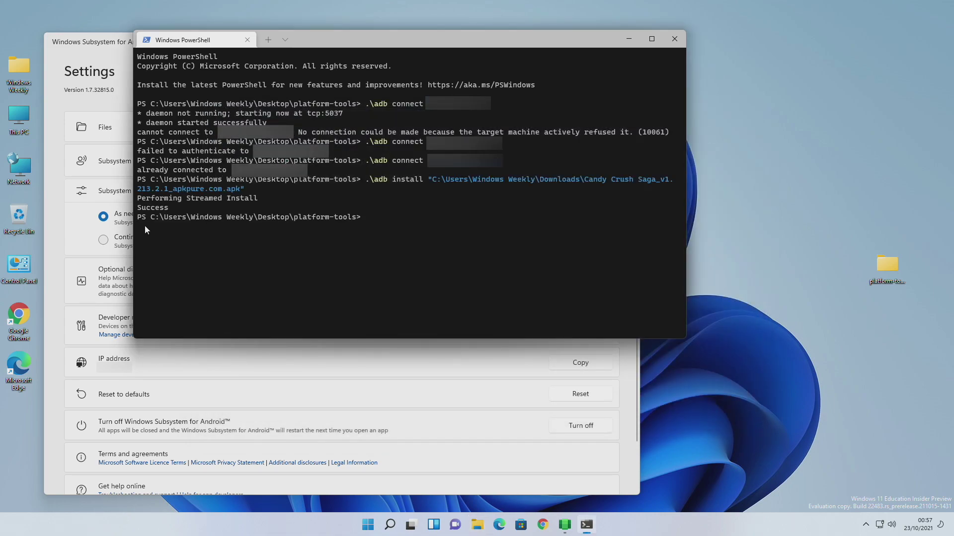
- Close the PowerShell and Windows Subsystem for Android windows and refresh the desktop
{"action": "left_click", "coordinate": [674, 40]}
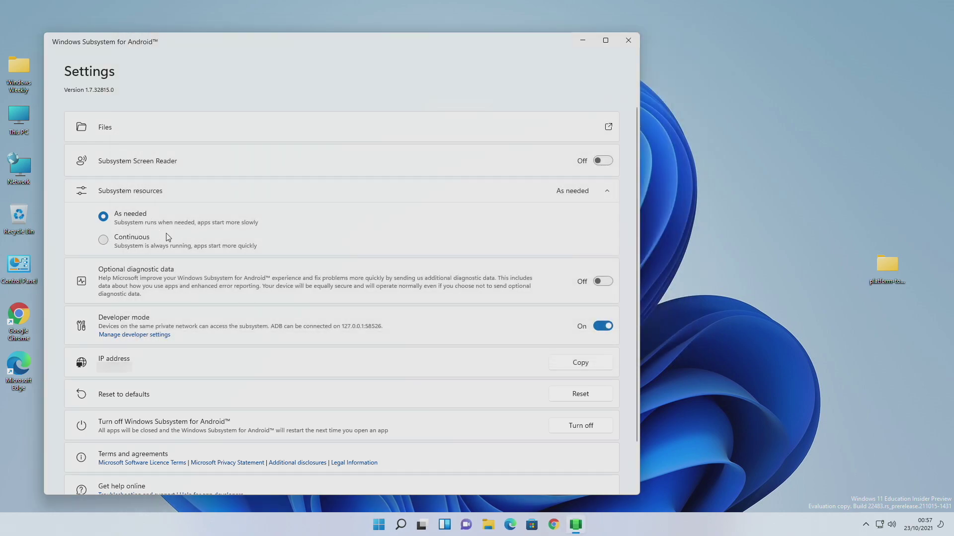
{"action": "left_click", "coordinate": [628, 40]}
{"action": "right_click", "coordinate": [490, 145]}
{"action": "left_click", "coordinate": [512, 188]}
- Launch Candy Crush Saga from the list of all installed apps and maximize its window
{"action": "left_click", "coordinate": [391, 518]}
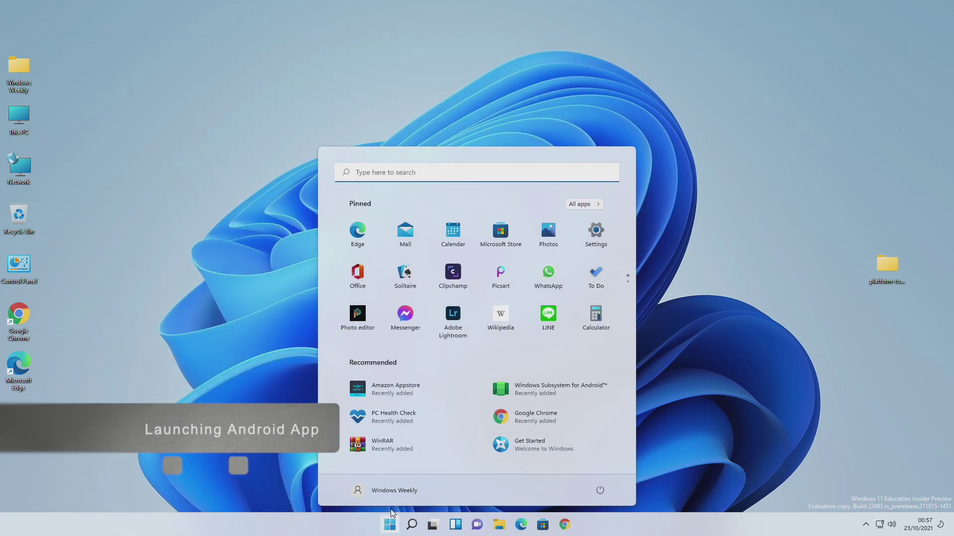
{"action": "left_click", "coordinate": [581, 205]}
{"action": "scroll", "coordinate": [460, 327], "scroll_direction": "down", "scroll_amount": 3}
{"action": "left_click", "coordinate": [412, 292]}
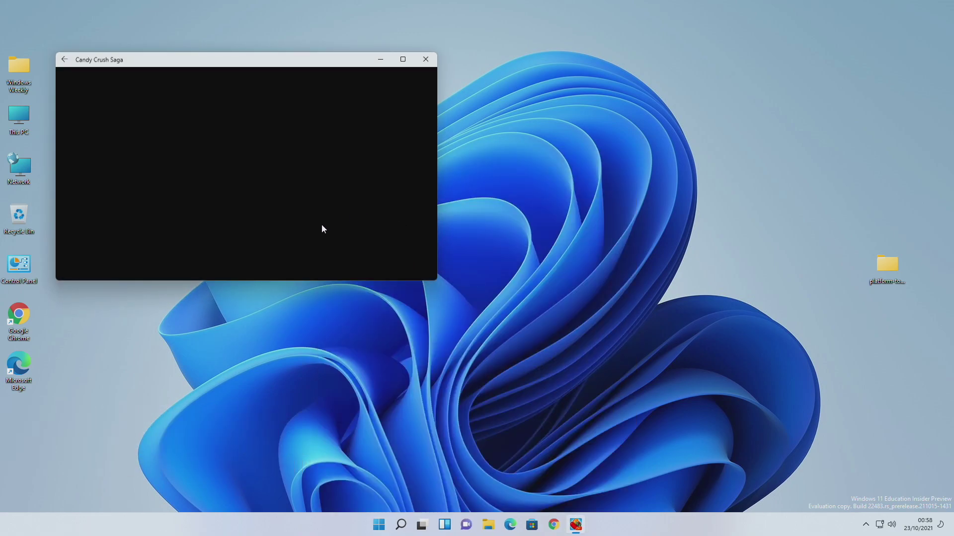
{"action": "left_click", "coordinate": [403, 59]}
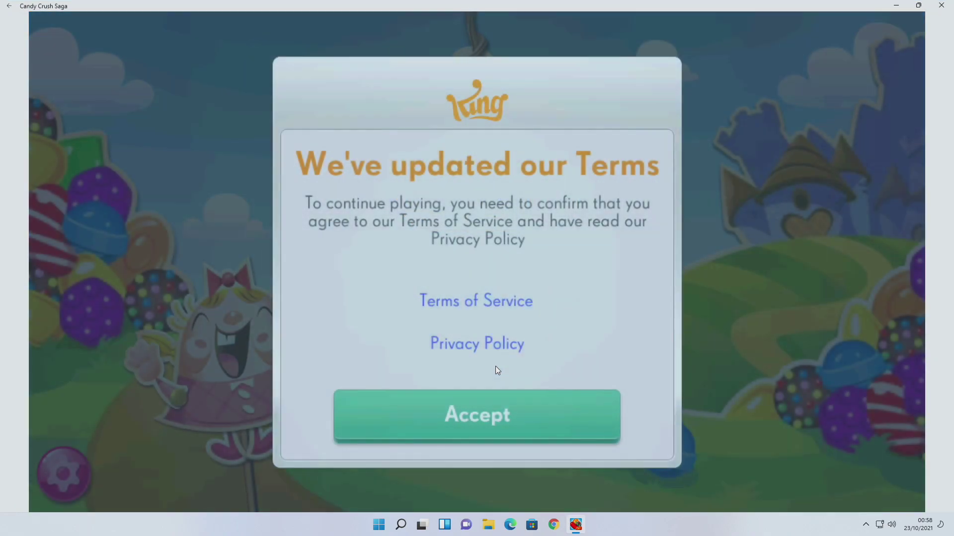
- Accept the game's updated terms and start playing, dismissing the opening Yeti dialogue
{"action": "left_click", "coordinate": [496, 418]}
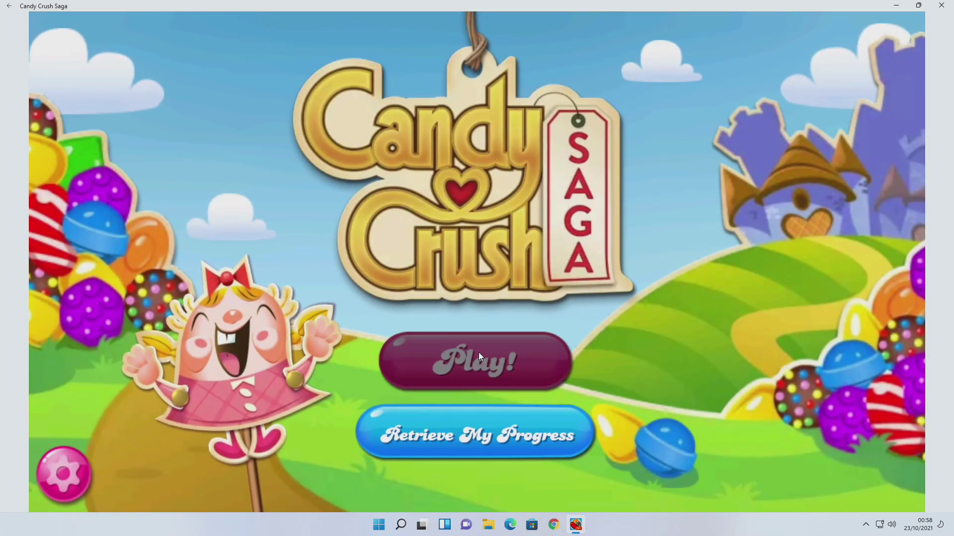
{"action": "left_click", "coordinate": [478, 353]}
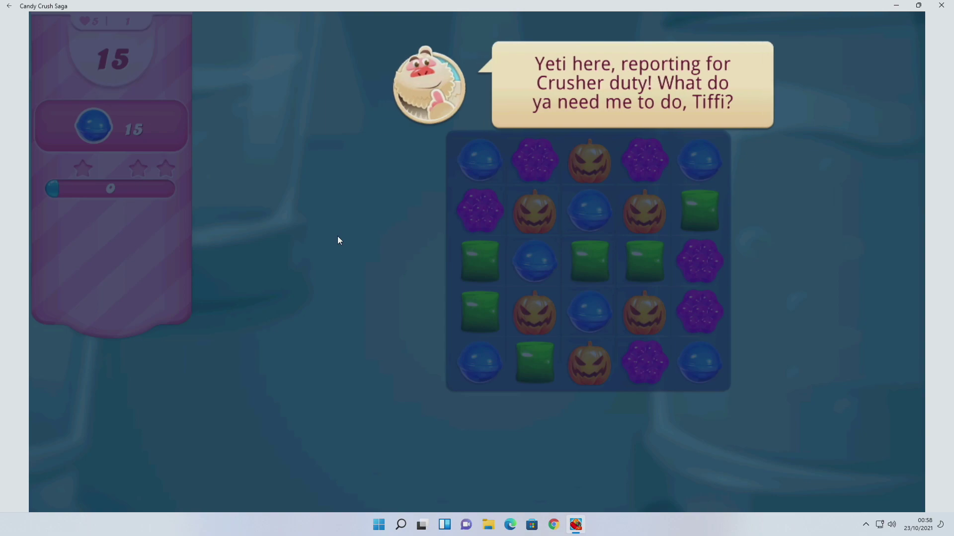
{"action": "left_click", "coordinate": [337, 240]}
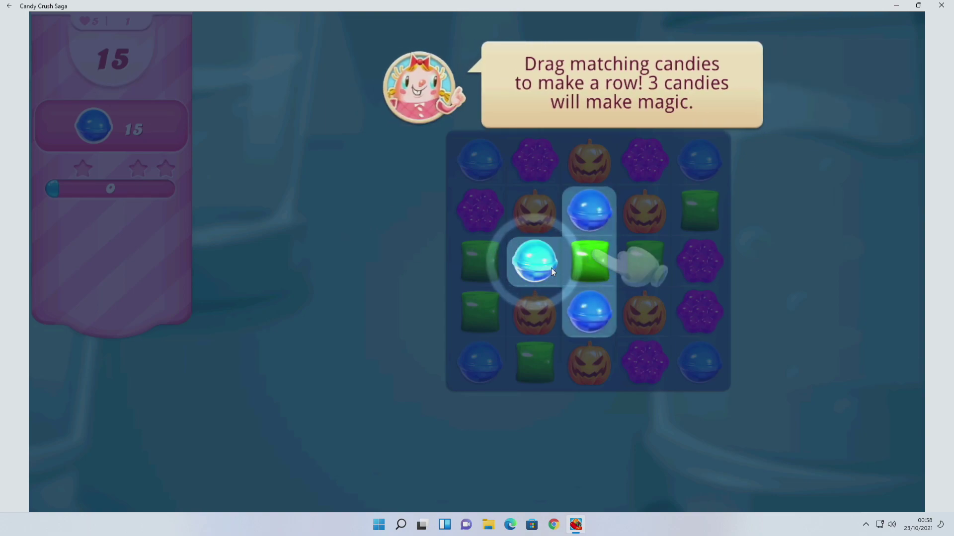
- Play level 1 through its tutorial, matching blue candies to meet the collection goal
{"action": "left_click_drag", "start_coordinate": [544, 267], "coordinate": [573, 269]}
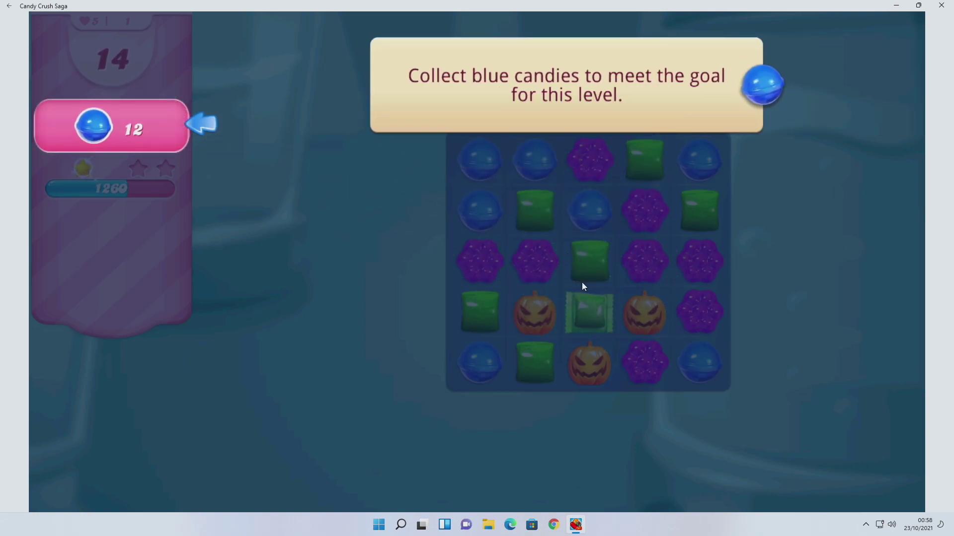
{"action": "left_click", "coordinate": [541, 265]}
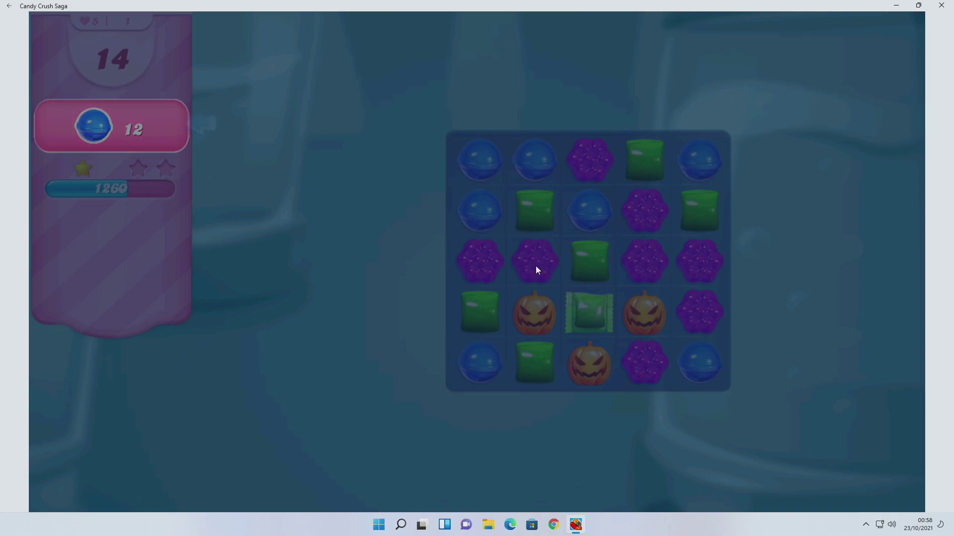
{"action": "left_click_drag", "start_coordinate": [541, 171], "coordinate": [538, 217]}
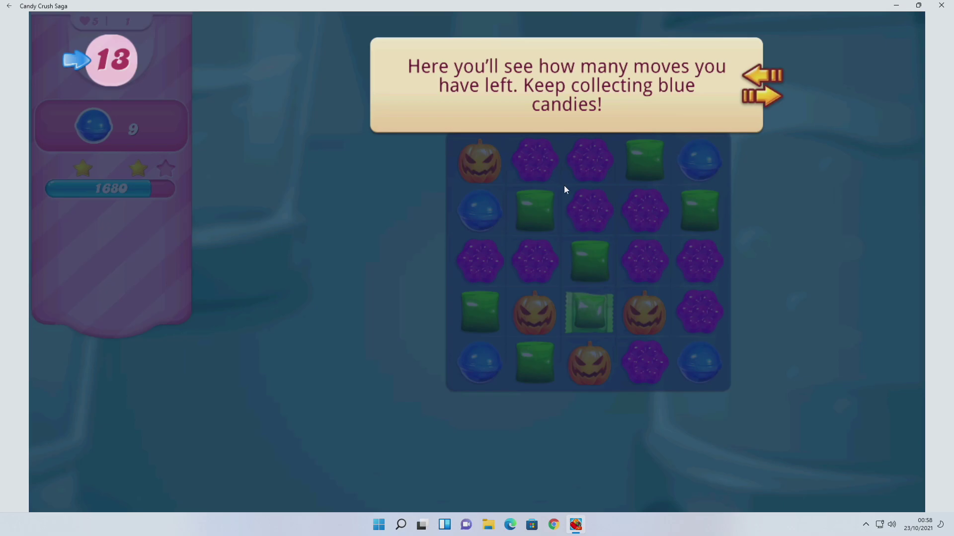
{"action": "left_click", "coordinate": [645, 166]}
{"action": "mouse_move", "coordinate": [595, 217]}
{"action": "left_mouse_down"}
{"action": "mouse_move", "coordinate": [591, 275]}
{"action": "mouse_move", "coordinate": [596, 221]}
{"action": "left_mouse_up"}
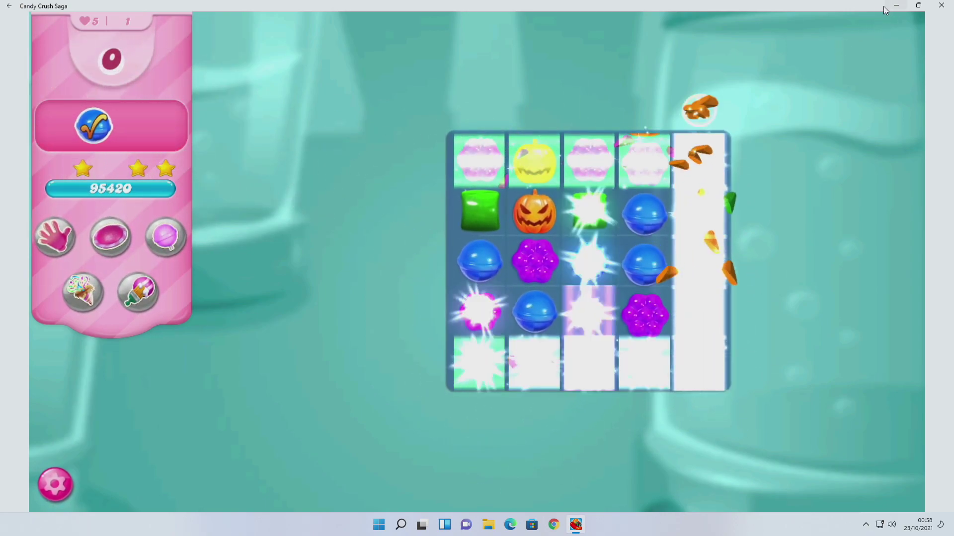
- Restore the game to a smaller window and check Windows 11 compatibility in PC Health Check, showing all results
{"action": "left_click", "coordinate": [918, 5]}
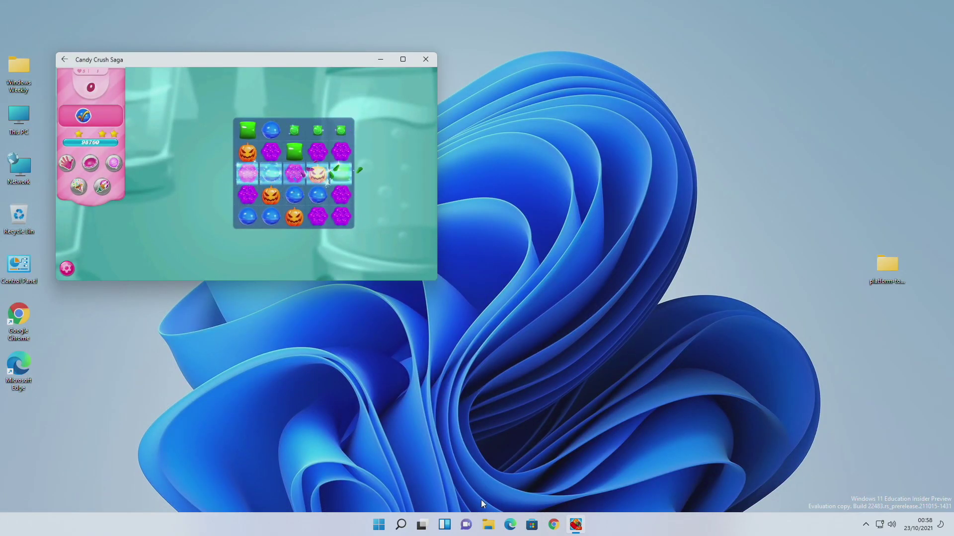
{"action": "left_click", "coordinate": [378, 525]}
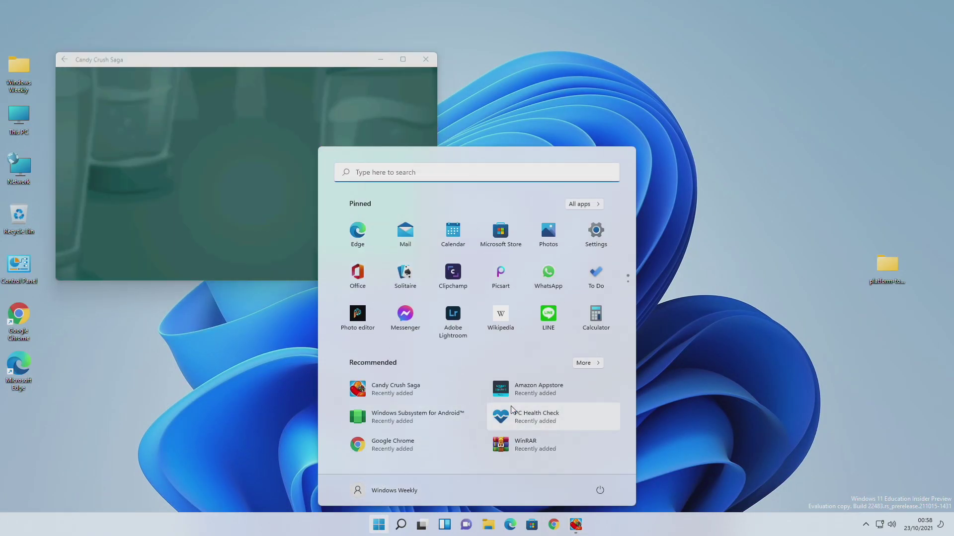
{"action": "key", "text": "Escape"}
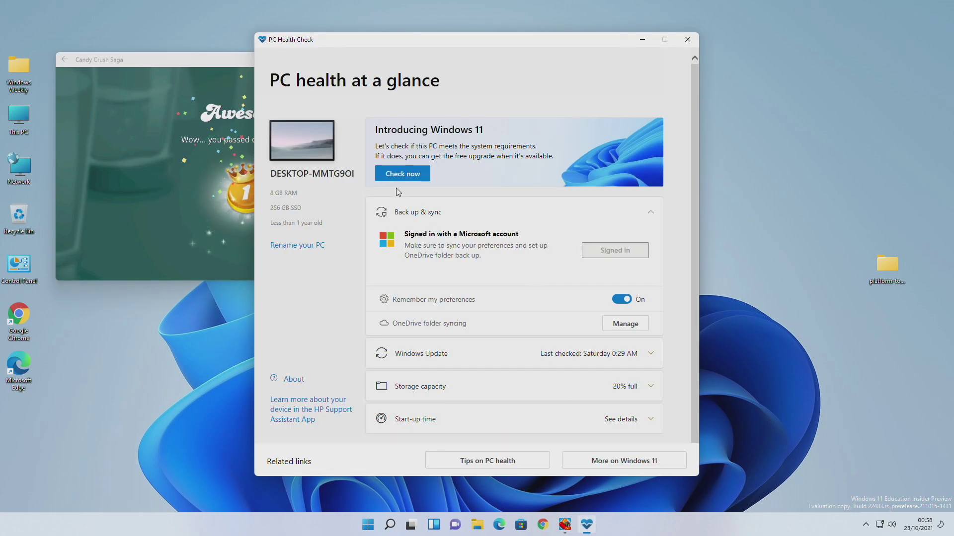
{"action": "left_click", "coordinate": [402, 175]}
{"action": "left_click", "coordinate": [415, 332]}
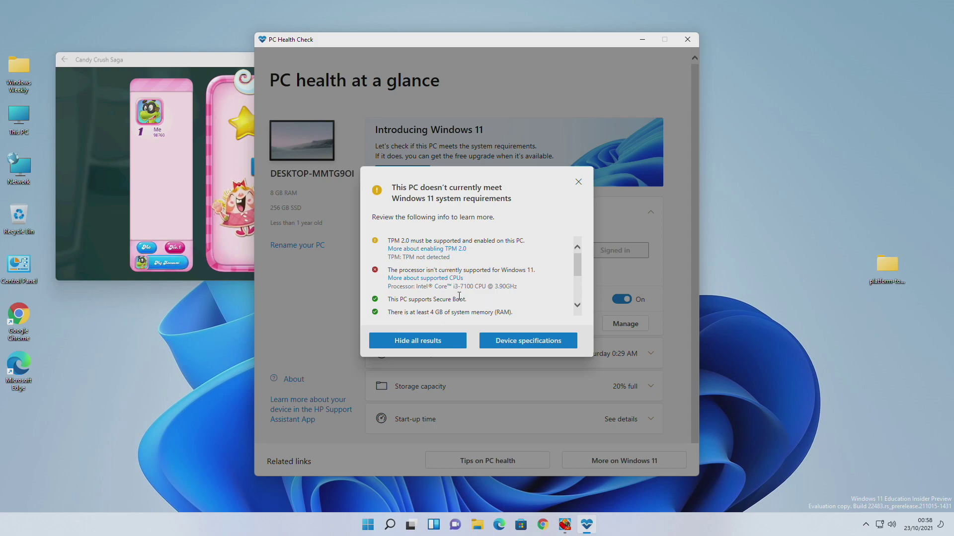
- Open Amazon Appstore and snap it to the right column of a three-column layout, with Candy Crush Saga in the left column
{"action": "left_click", "coordinate": [360, 529]}
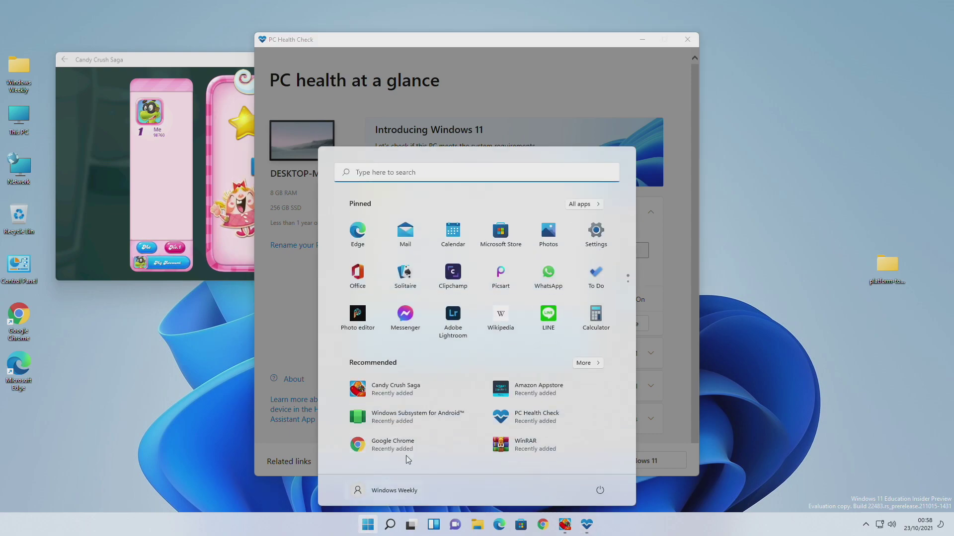
{"action": "key", "text": "Escape"}
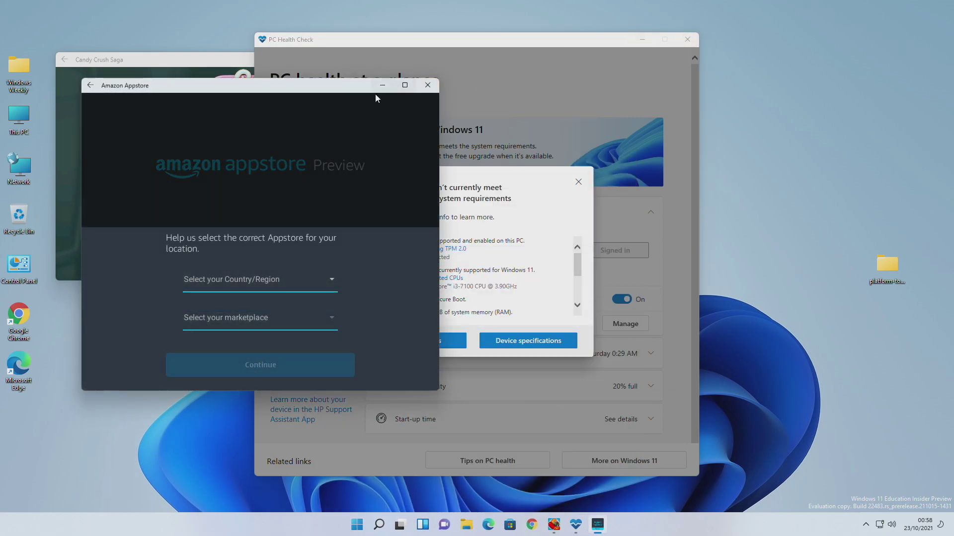
{"action": "mouse_move", "coordinate": [402, 87]}
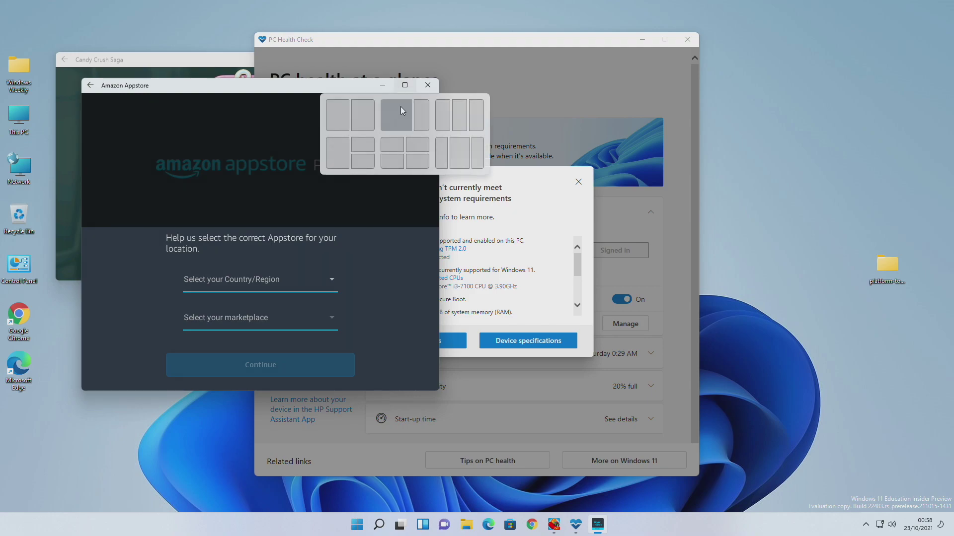
{"action": "left_click", "coordinate": [479, 115]}
{"action": "left_click", "coordinate": [269, 240]}
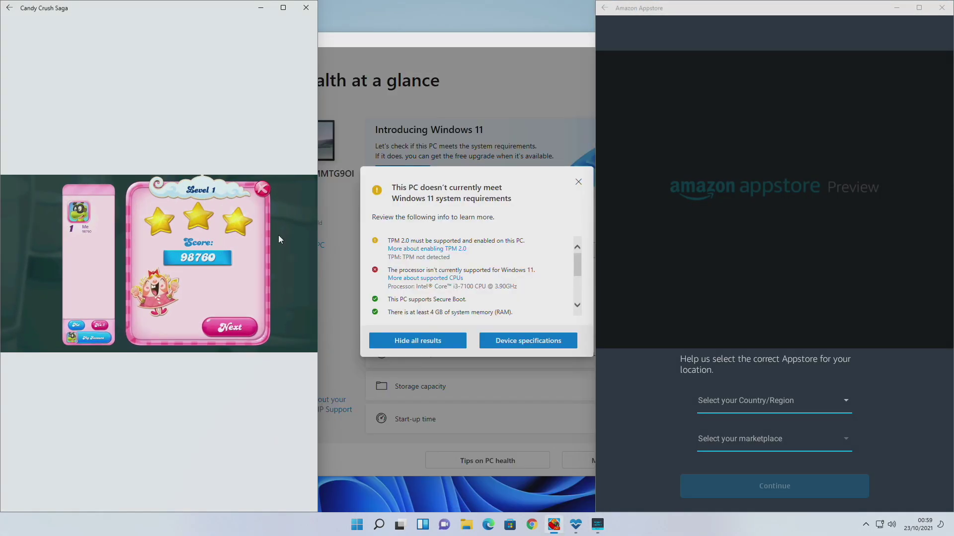
- Open the Level 2 start dialog in Candy Crush Saga and review the list of Windows 11 requirement results in PC Health Check
{"action": "left_click", "coordinate": [226, 340]}
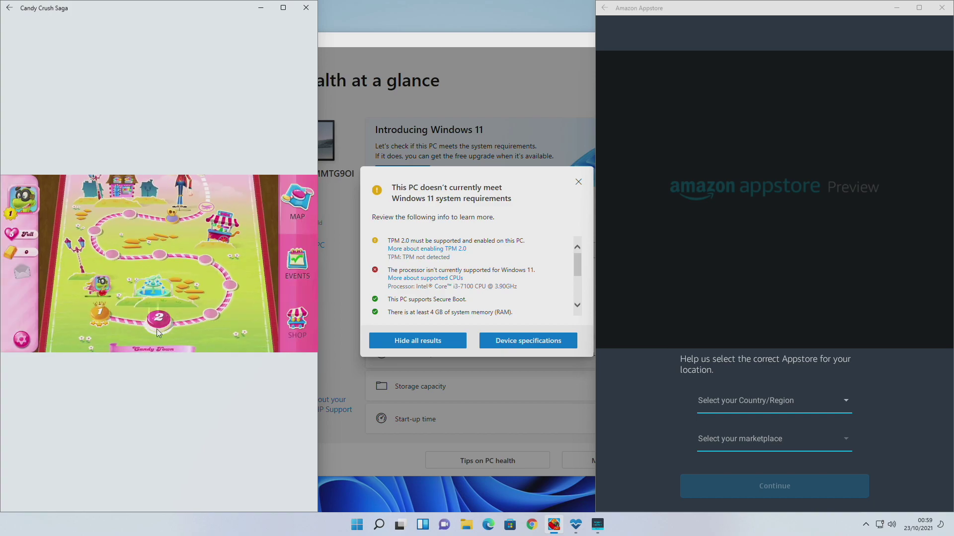
{"action": "left_click", "coordinate": [164, 332]}
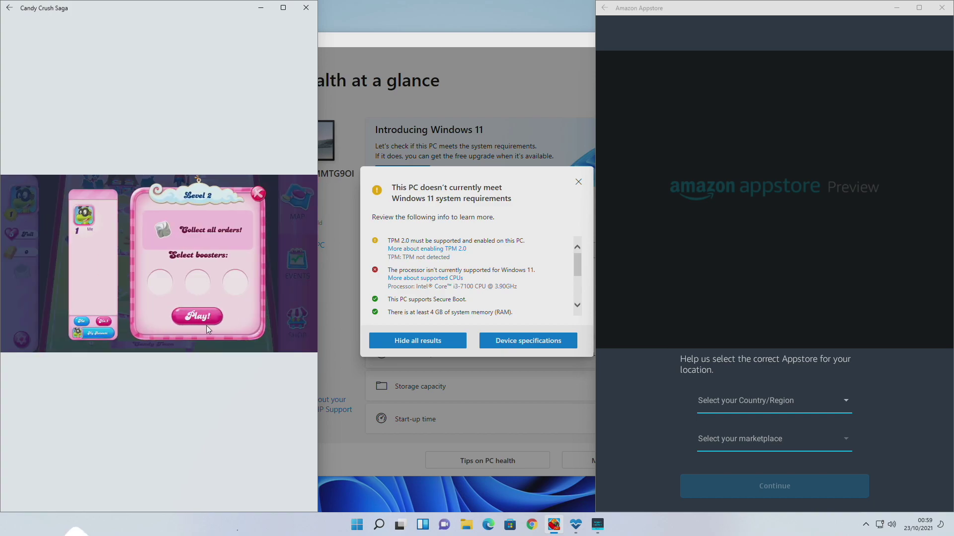
{"action": "scroll", "coordinate": [484, 294], "scroll_direction": "down", "scroll_amount": 5}
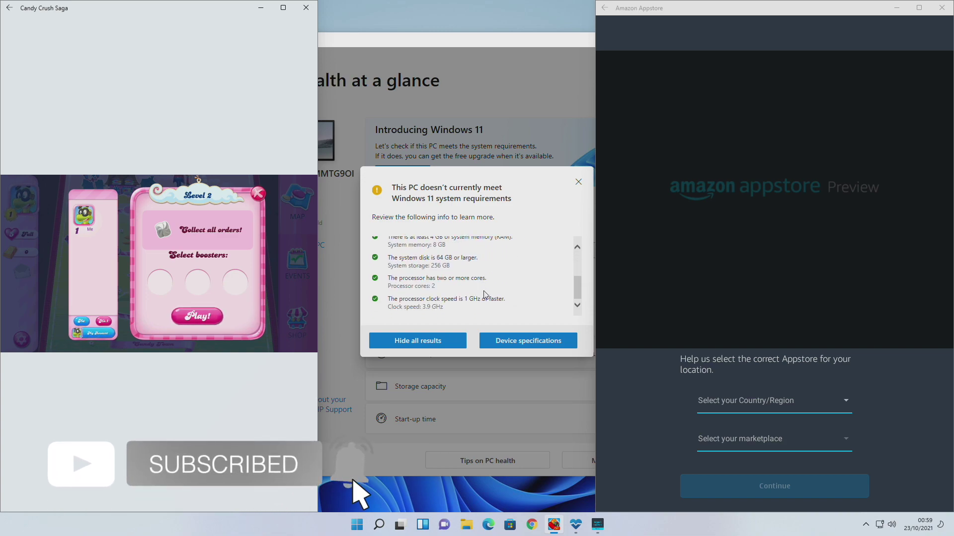
{"action": "scroll", "coordinate": [492, 302], "scroll_direction": "up", "scroll_amount": 3}
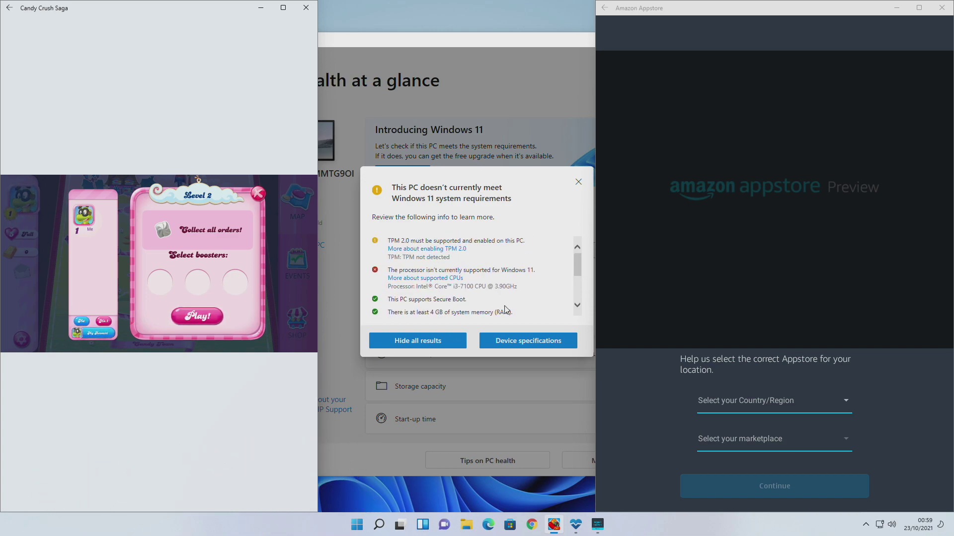